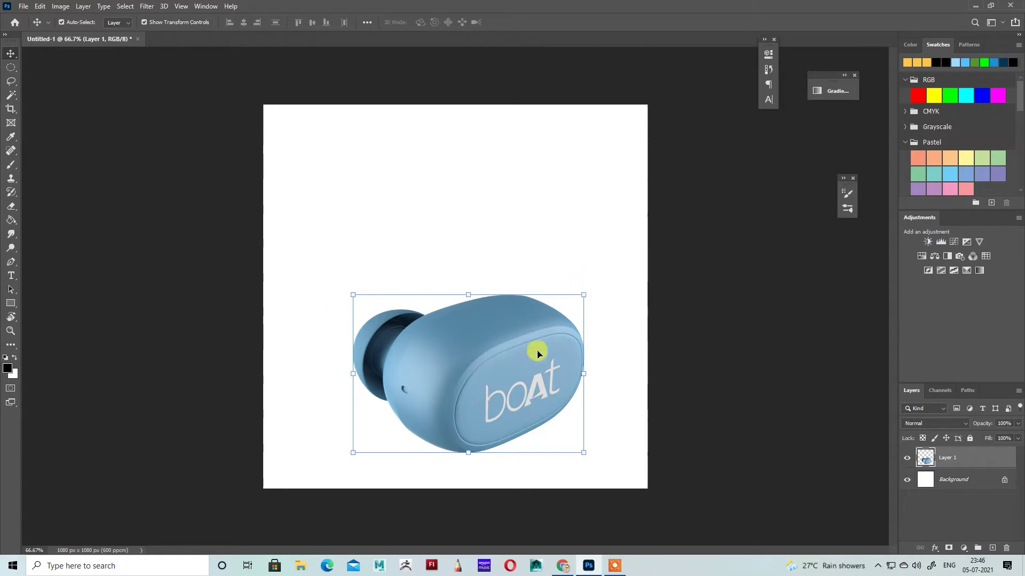
# Duplicate the earbud above the original and flip the copy both horizontally and vertically
pyautogui.moveTo(537, 350); pyautogui.dragTo(543, 352)
pyautogui.moveTo(515, 391); pyautogui.dragTo(480, 252)
pyautogui.hotkey('ctrl', 't')
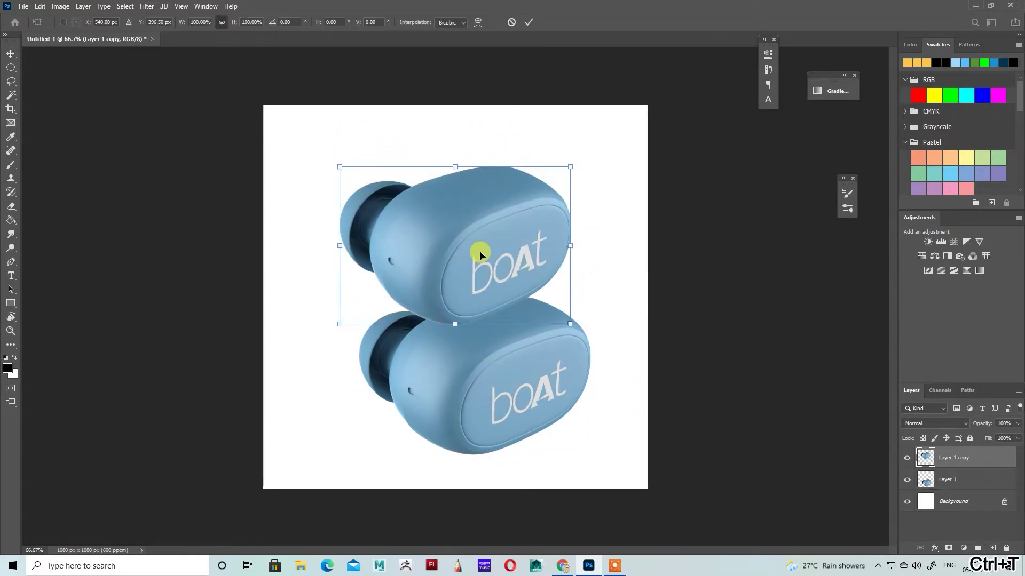
pyautogui.rightClick(480, 254)
pyautogui.click(526, 433)
pyautogui.rightClick(476, 250)
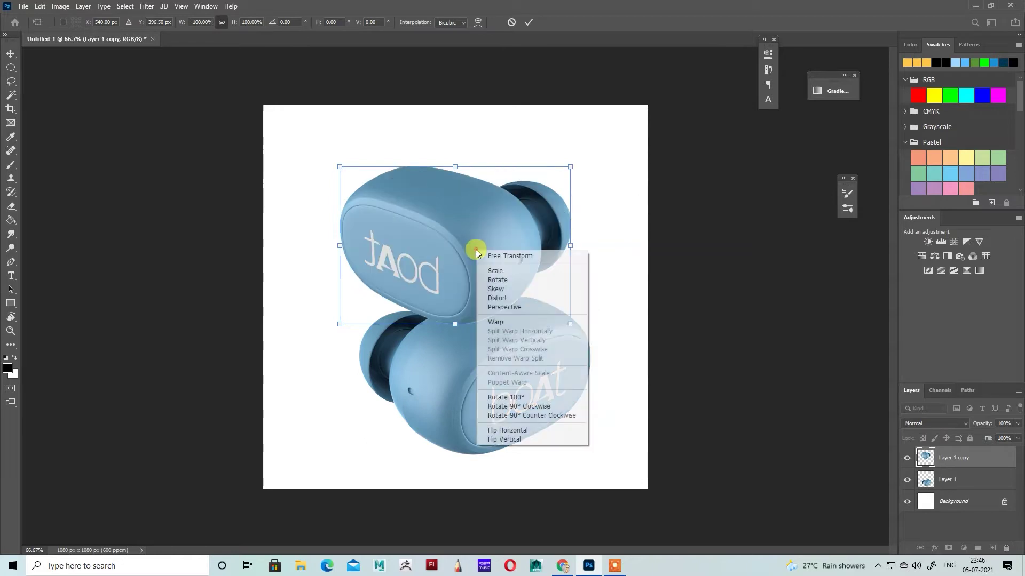
pyautogui.click(515, 439)
# Move the flipped earbud copy up, shrink it proportionally and place it in the upper middle of the canvas
pyautogui.moveTo(462, 224); pyautogui.dragTo(473, 170)
pyautogui.moveTo(586, 132); pyautogui.dragTo(539, 133)
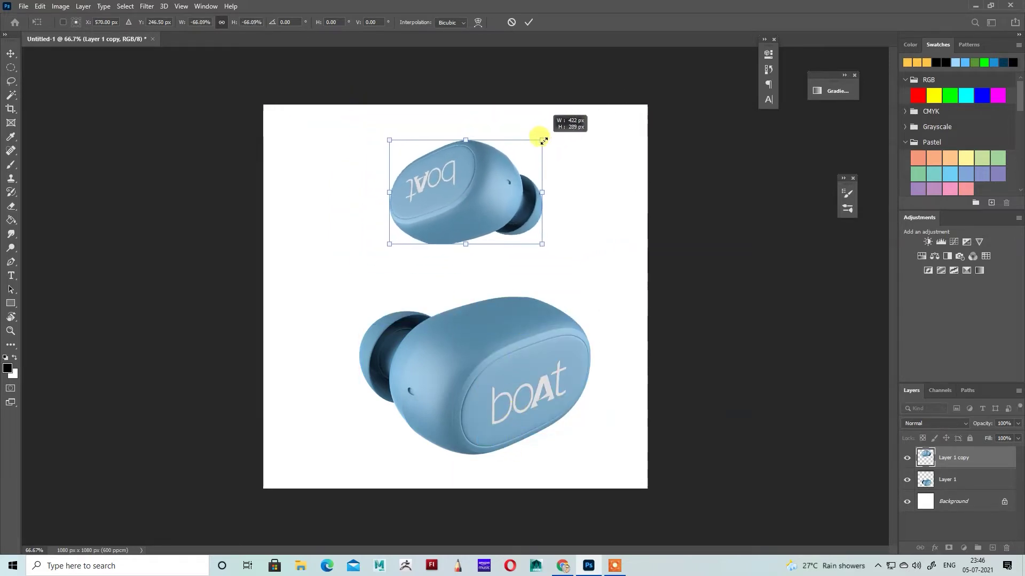
pyautogui.moveTo(479, 178); pyautogui.dragTo(482, 184)
pyautogui.press('Return')
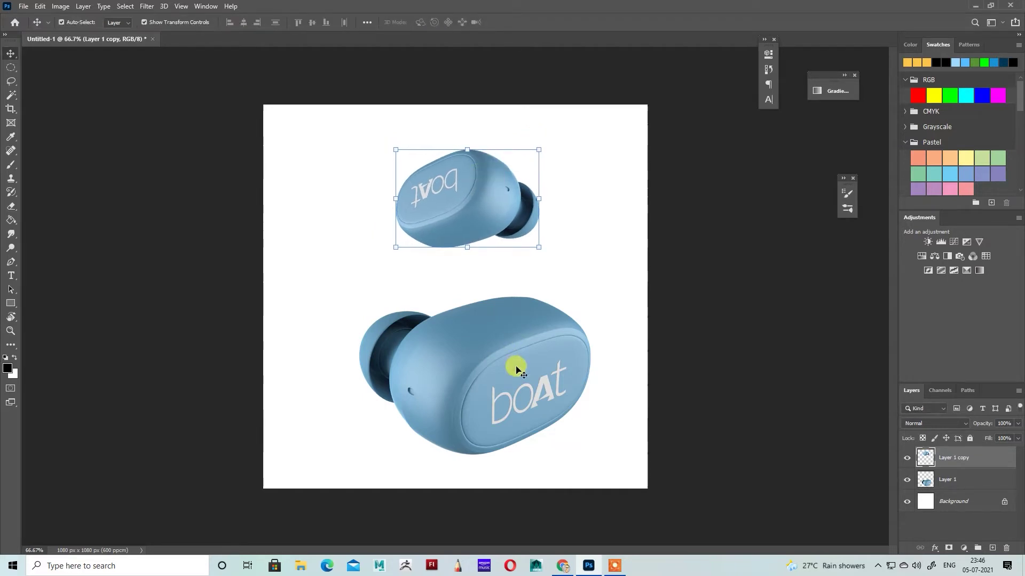
# Move both earbuds together slightly to the right and upward on the canvas
pyautogui.click(517, 370)
pyautogui.keyDown('shift'); pyautogui.click(465, 183); pyautogui.keyUp('shift')
pyautogui.moveTo(521, 418); pyautogui.dragTo(544, 414)
pyautogui.click(746, 357)
# Fill the Background layer with dark blue 002741
pyautogui.click(969, 504)
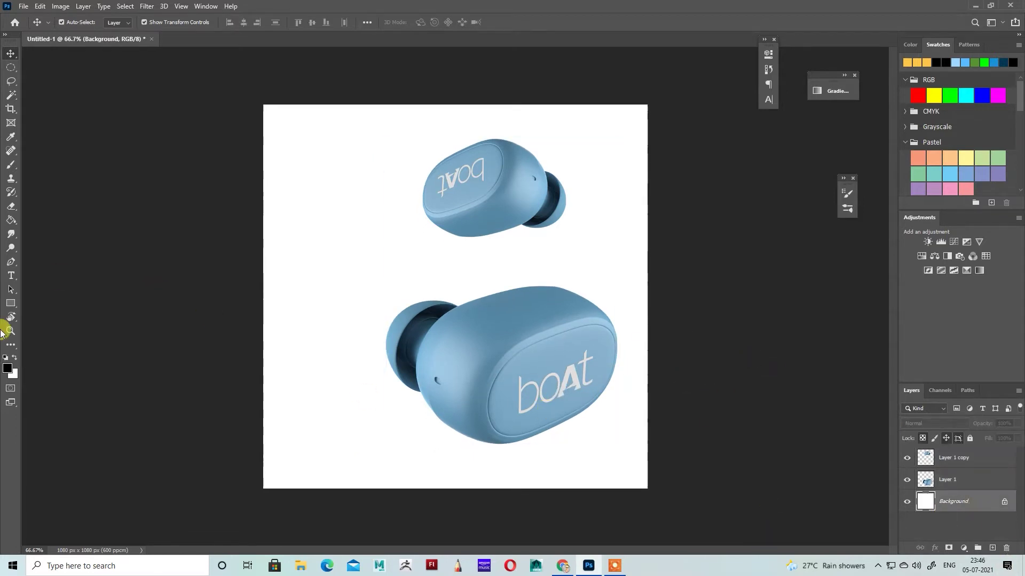
pyautogui.click(7, 368)
pyautogui.moveTo(642, 216); pyautogui.dragTo(655, 243)
pyautogui.click(763, 143)
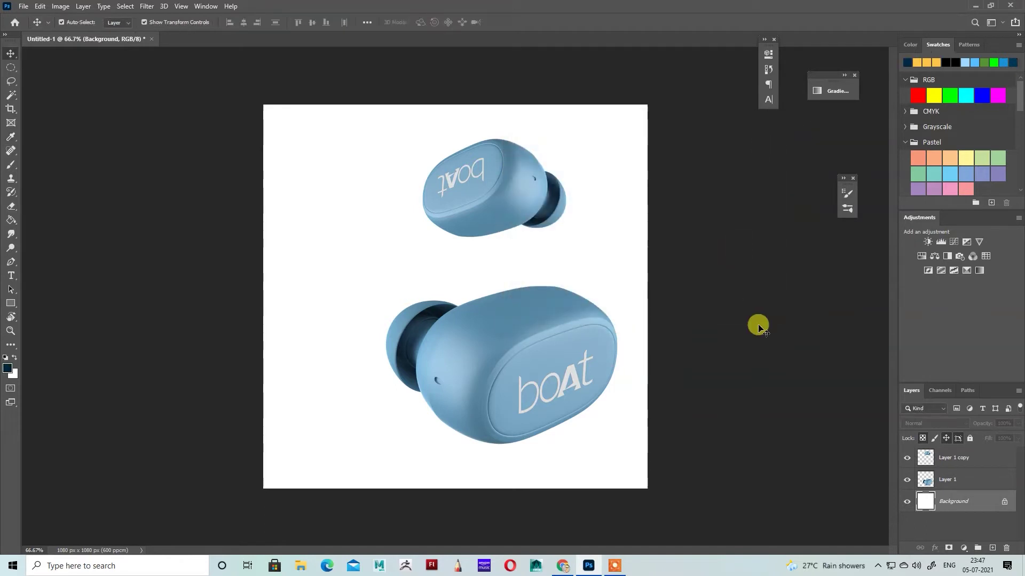
pyautogui.hotkey('alt', 'BackSpace')
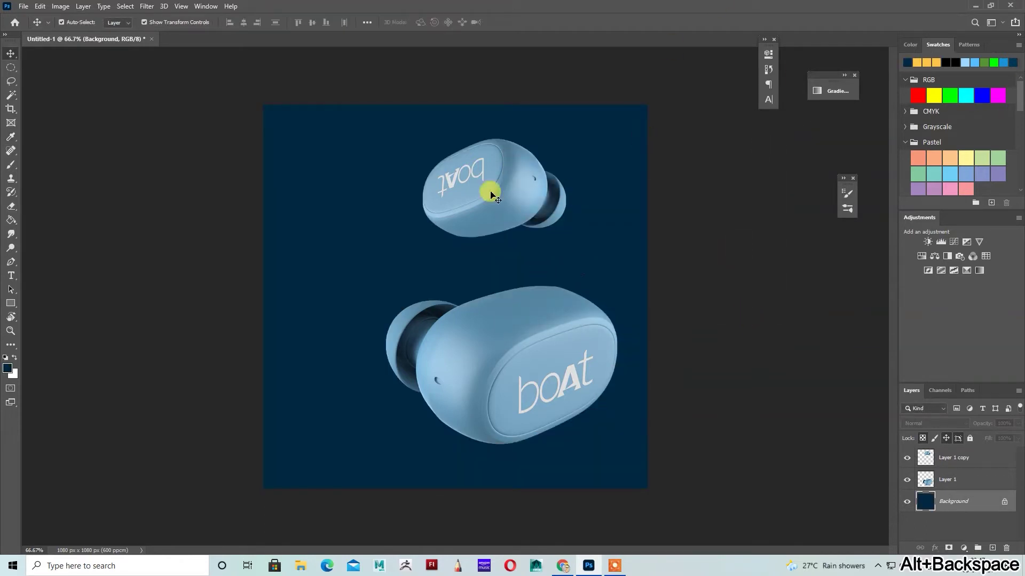
# Set the foreground colour to the light blue swatch and add a new layer above the Background for brush painting
pyautogui.click(6, 366)
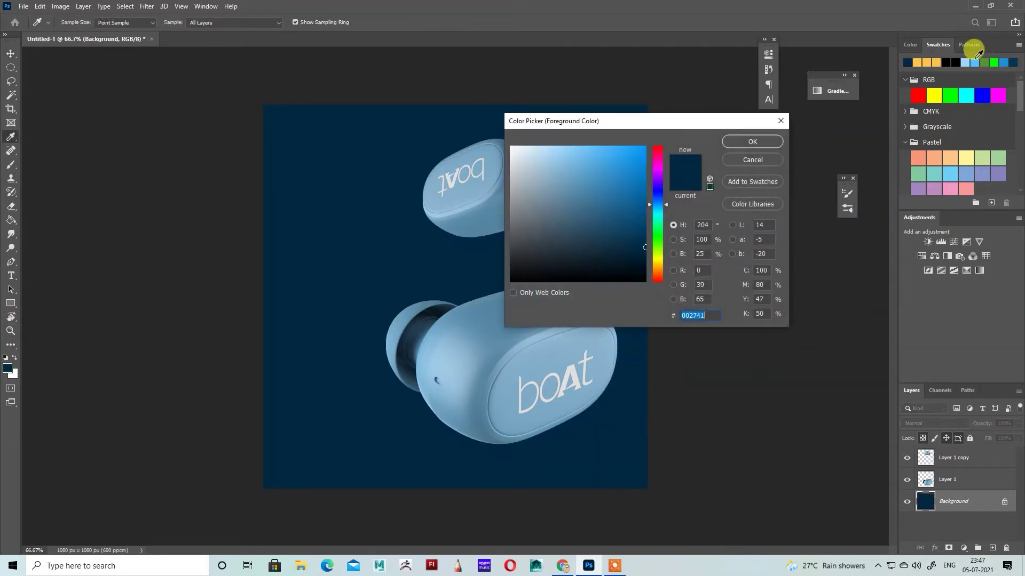
pyautogui.click(974, 62)
pyautogui.click(747, 142)
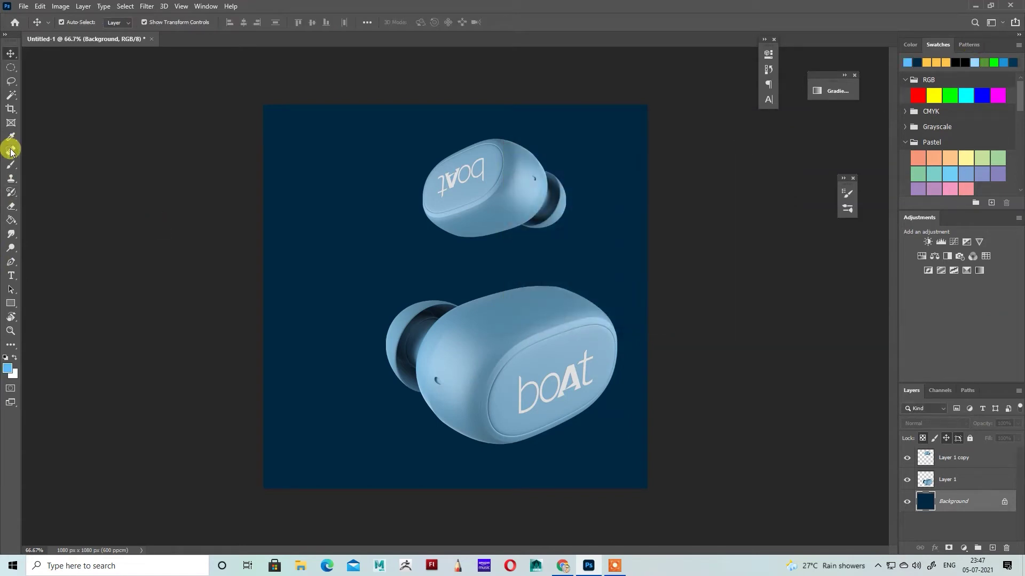
pyautogui.click(11, 164)
pyautogui.click(992, 548)
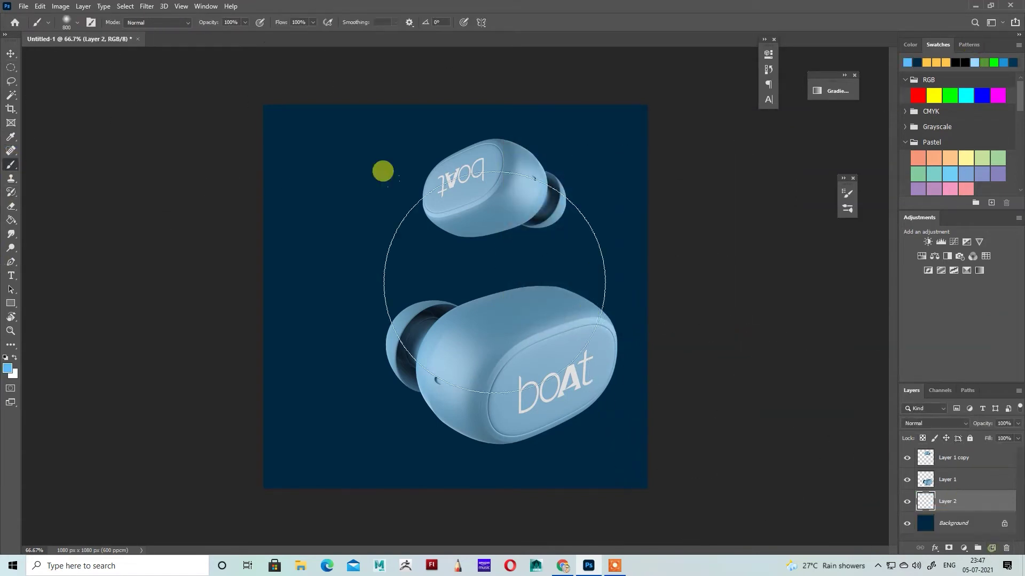
# Enlarge the soft brush to 1600 px and paint a single light blue glow at the canvas centre
pyautogui.press(']')
pyautogui.press(']')
pyautogui.press(']')
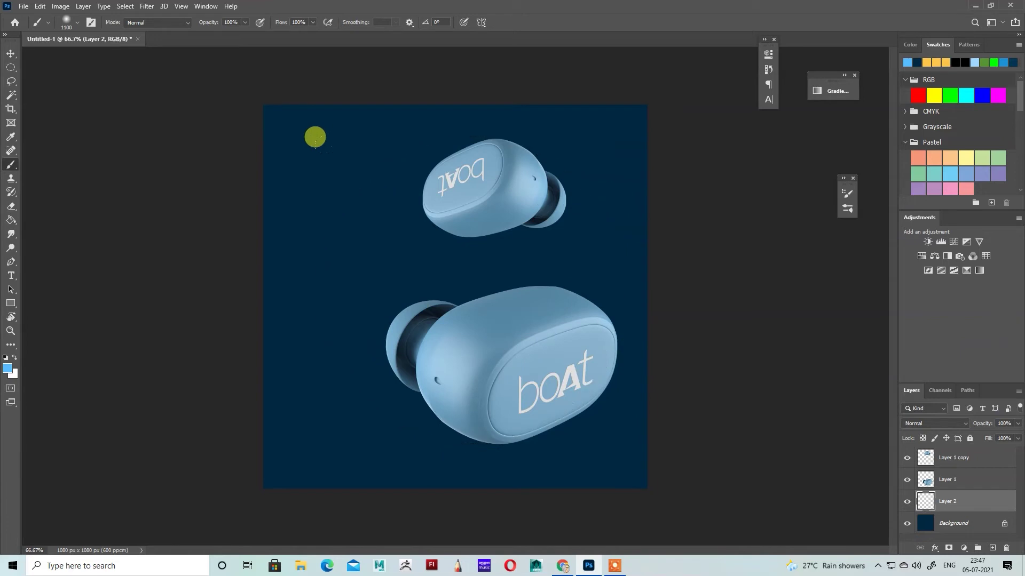
pyautogui.press(']')
pyautogui.press(']')
pyautogui.press(']')
pyautogui.press(']')
pyautogui.press(']')
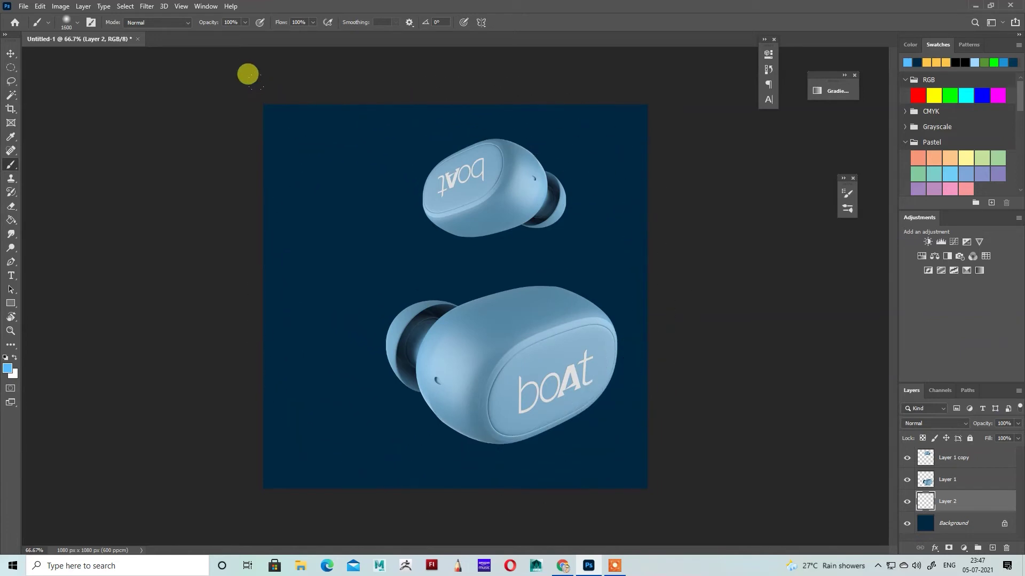
pyautogui.click(470, 296)
pyautogui.click(10, 52)
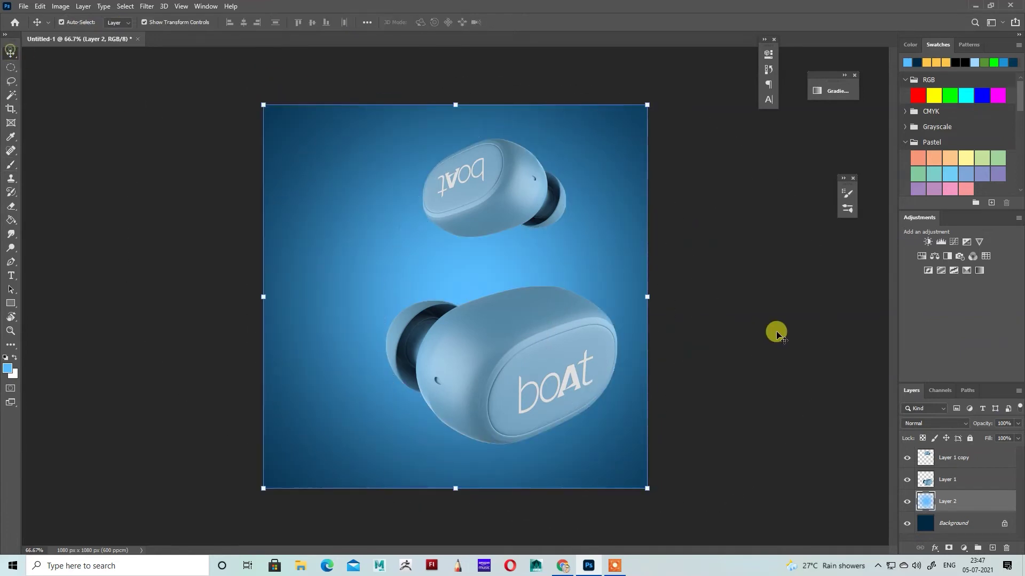
pyautogui.click(771, 261)
# Reorder the layers so that the glow layer sits above both earbud layers
pyautogui.click(531, 371)
pyautogui.keyDown('shift'); pyautogui.click(518, 180); pyautogui.keyUp('shift')
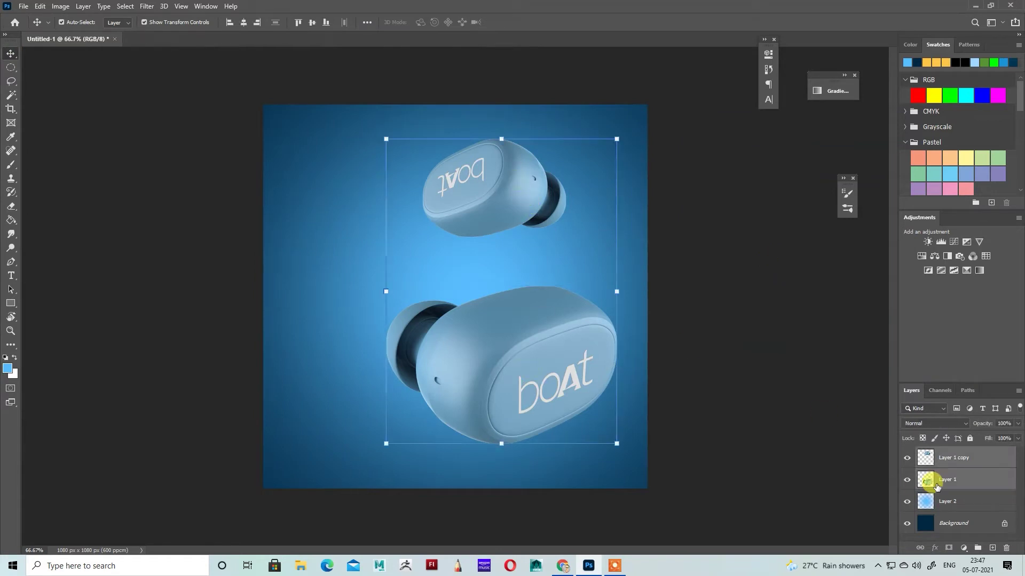
pyautogui.moveTo(965, 495); pyautogui.dragTo(964, 451)
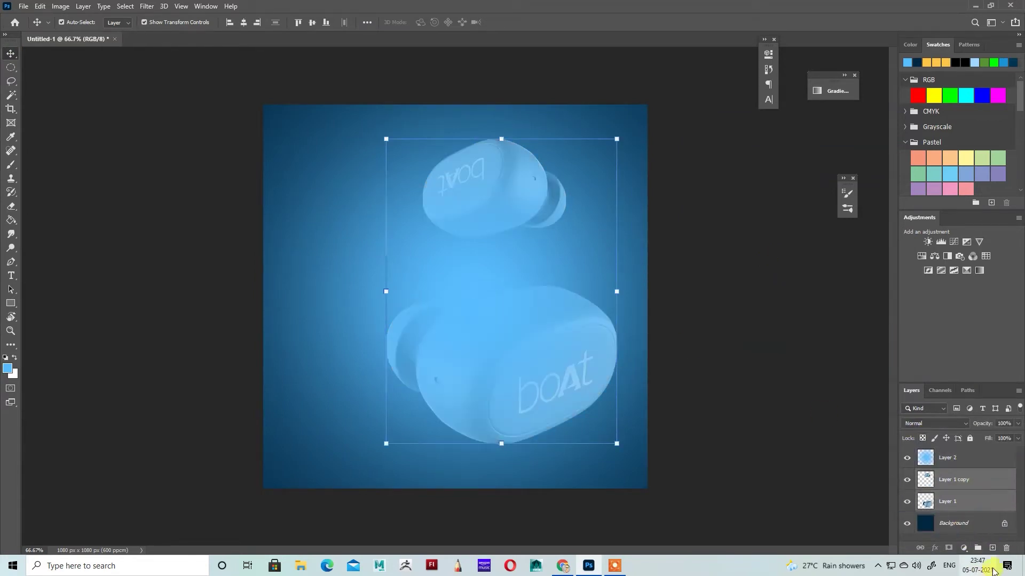
# Add a Curves adjustment layer directly above the earbud layers, leaving its curve at the default
pyautogui.click(964, 548)
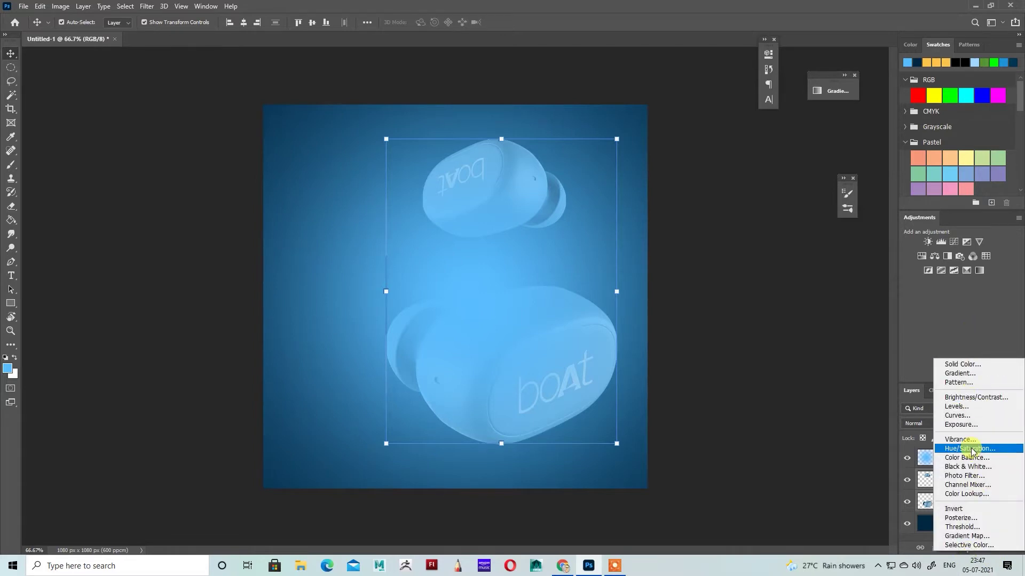
pyautogui.click(957, 415)
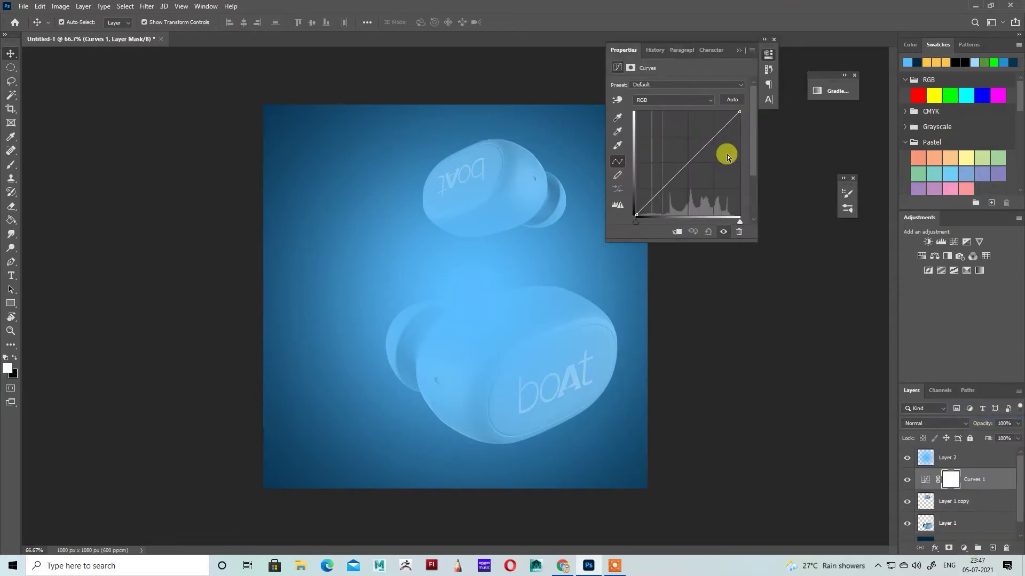
pyautogui.moveTo(714, 143); pyautogui.dragTo(709, 137)
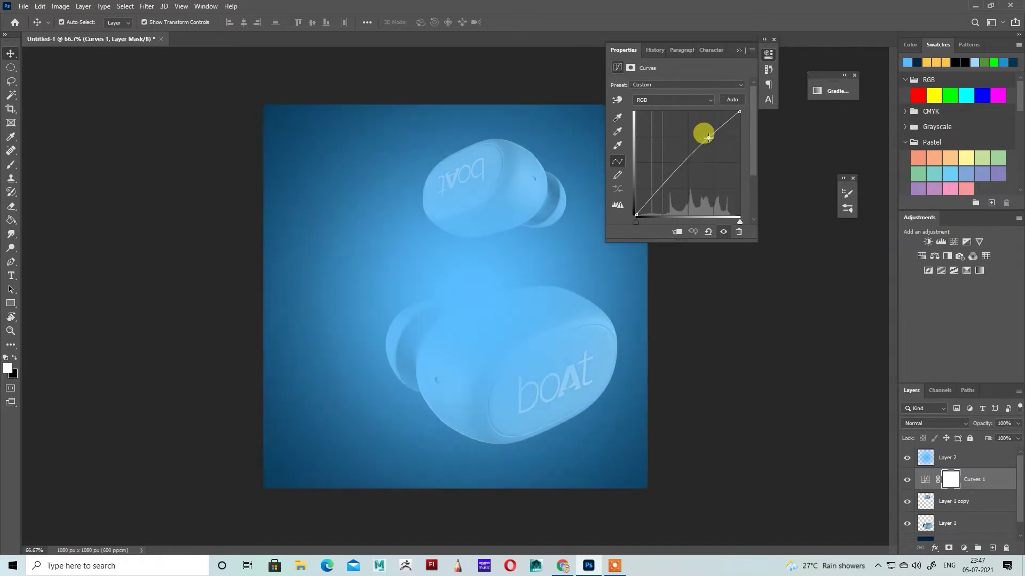
pyautogui.hotkey('ctrl', 'z')
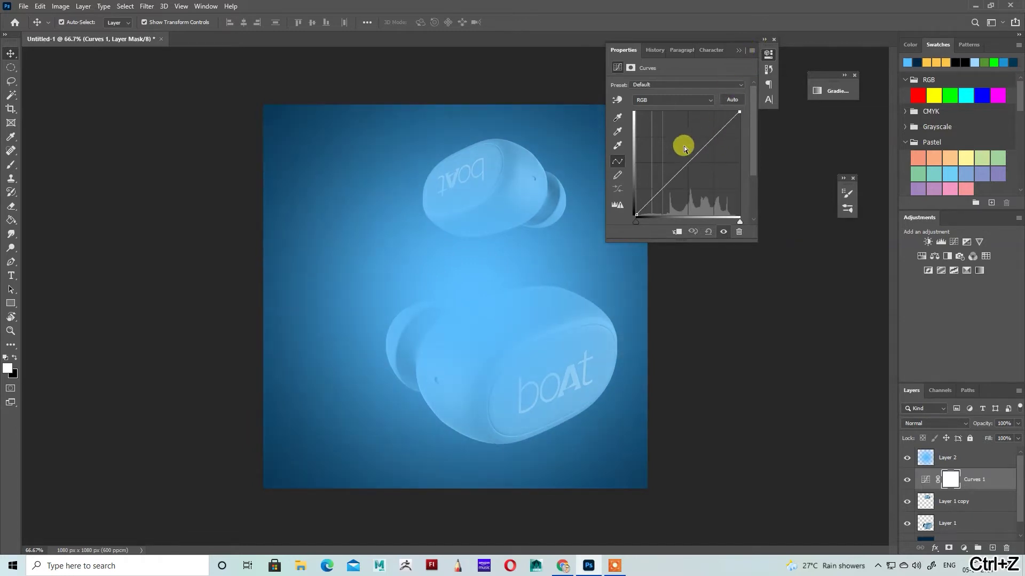
pyautogui.click(739, 50)
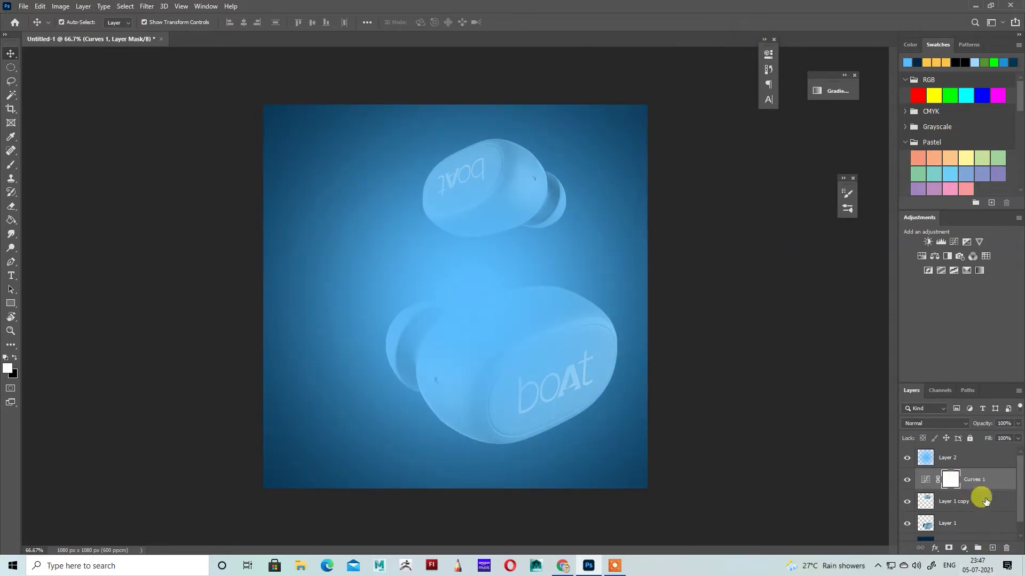
# Group the two earbud layers and clip the Curves adjustment layer to that group
pyautogui.click(960, 522)
pyautogui.keyDown('shift'); pyautogui.click(944, 501); pyautogui.keyUp('shift')
pyautogui.hotkey('ctrl', 'g')
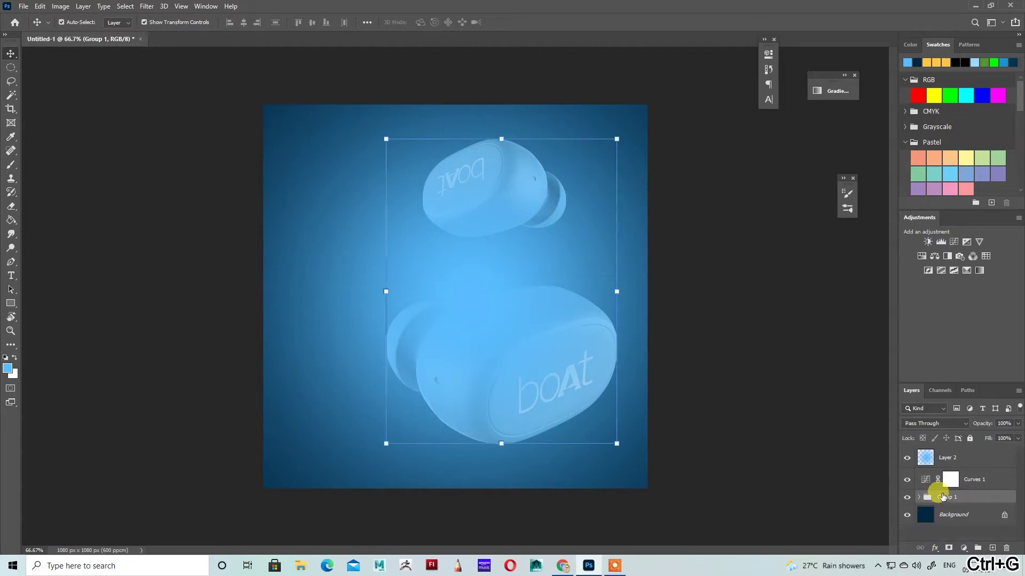
pyautogui.rightClick(996, 486)
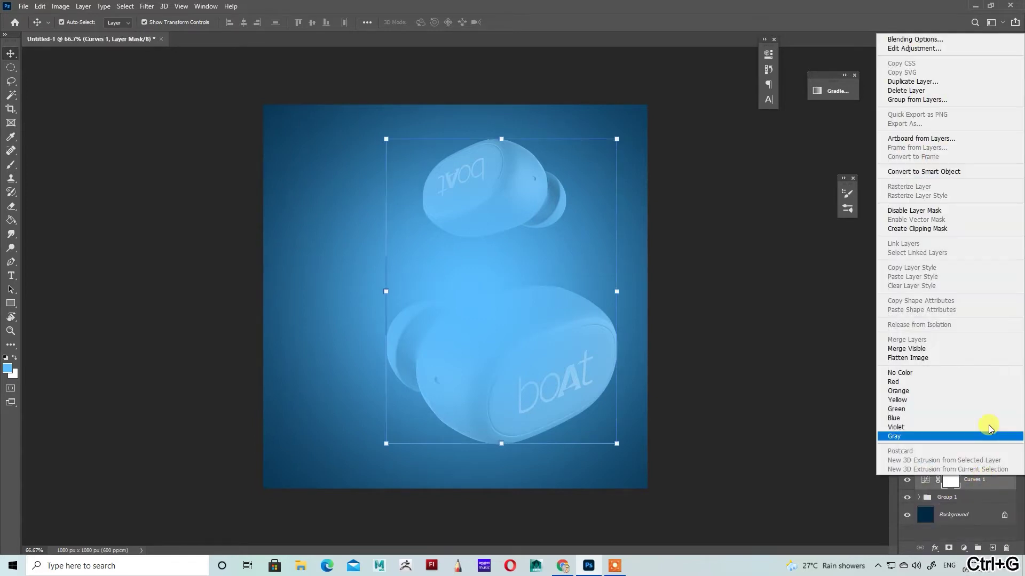
pyautogui.click(921, 226)
# Lower the midtones of the Curves adjustment, and move it with the earbud group above the glow layer
pyautogui.doubleClick(935, 481)
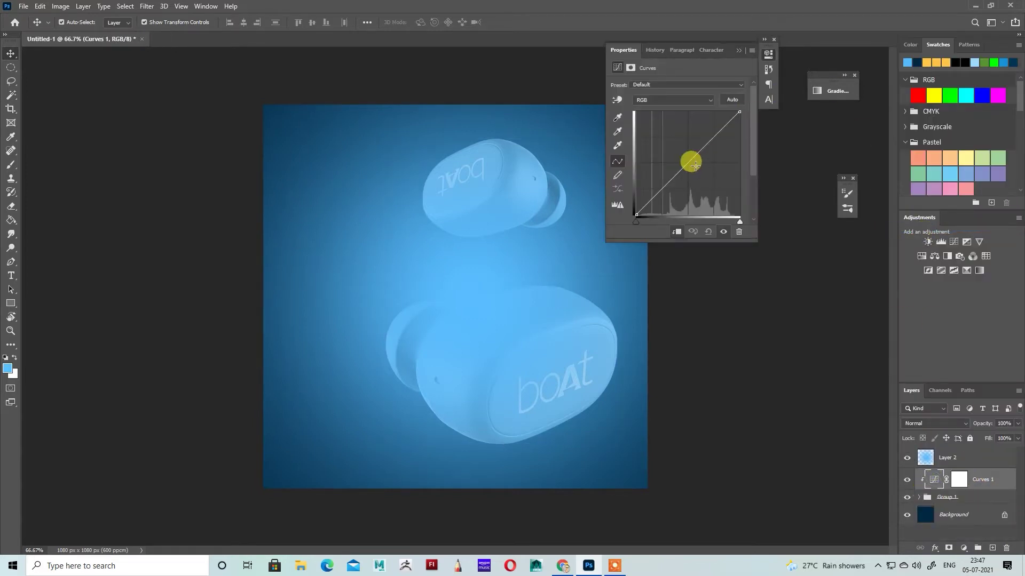
pyautogui.moveTo(689, 159); pyautogui.dragTo(694, 168)
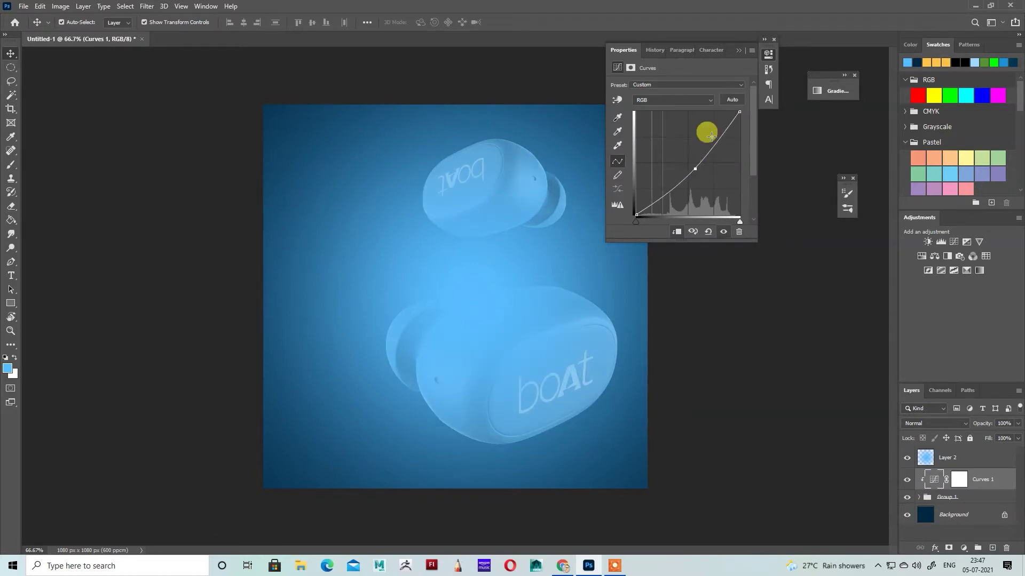
pyautogui.click(739, 51)
pyautogui.keyDown('shift'); pyautogui.click(973, 497); pyautogui.keyUp('shift')
pyautogui.moveTo(976, 478); pyautogui.dragTo(978, 453)
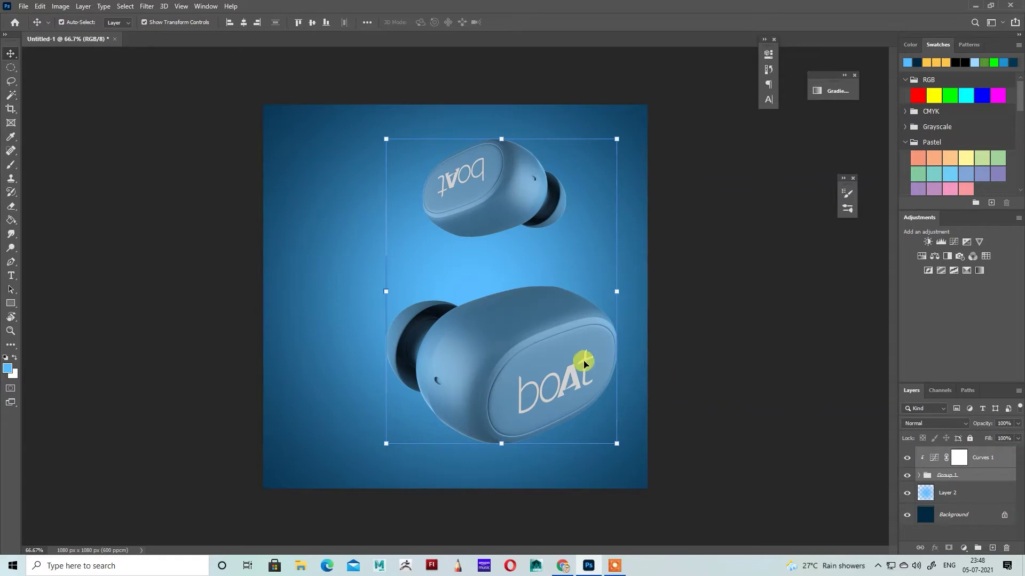
# Shape the earbuds' Curves adjustment into an S-curve with raised highlights and darker midtones
pyautogui.doubleClick(934, 457)
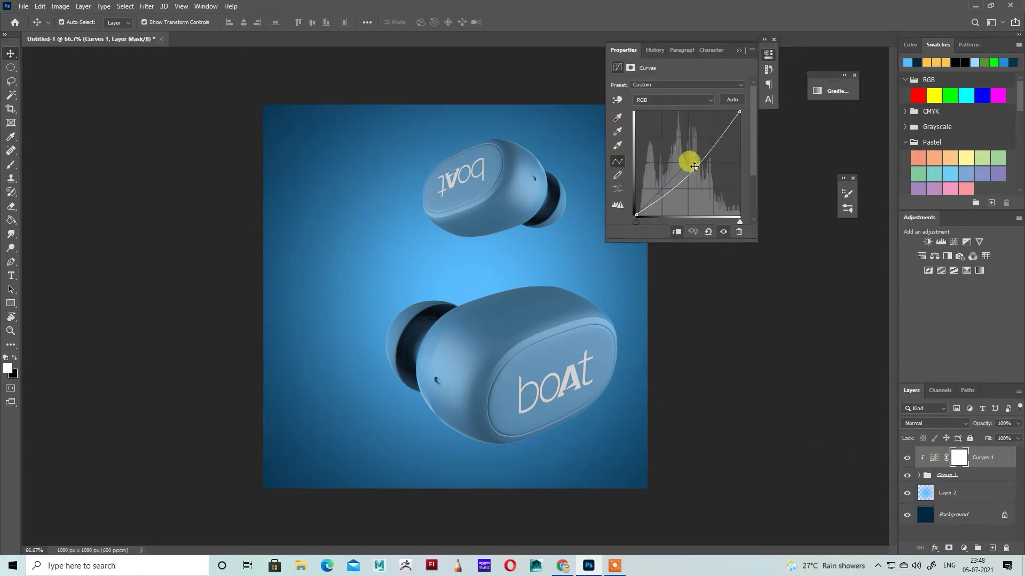
pyautogui.moveTo(717, 138); pyautogui.dragTo(712, 134)
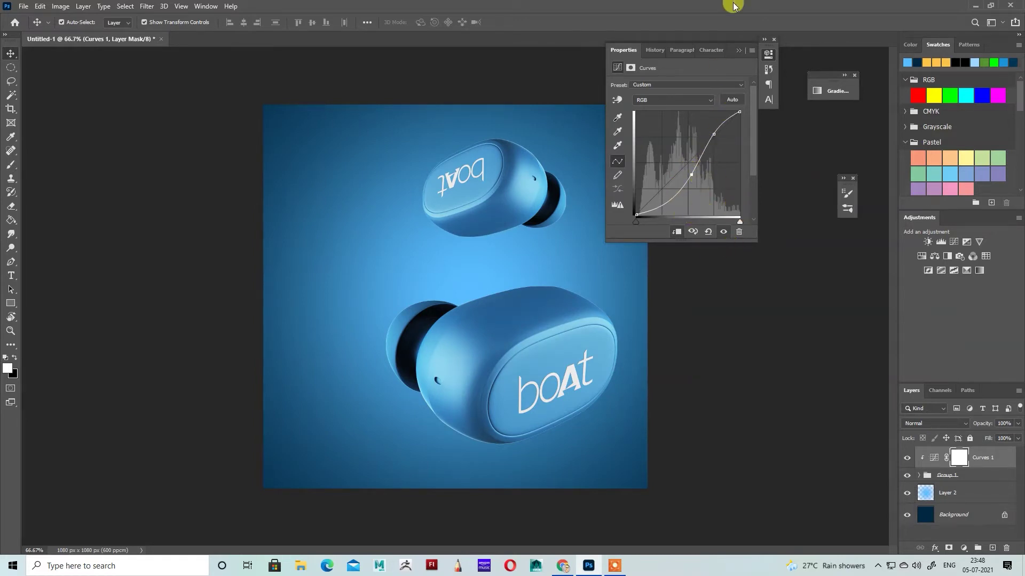
pyautogui.doubleClick(740, 51)
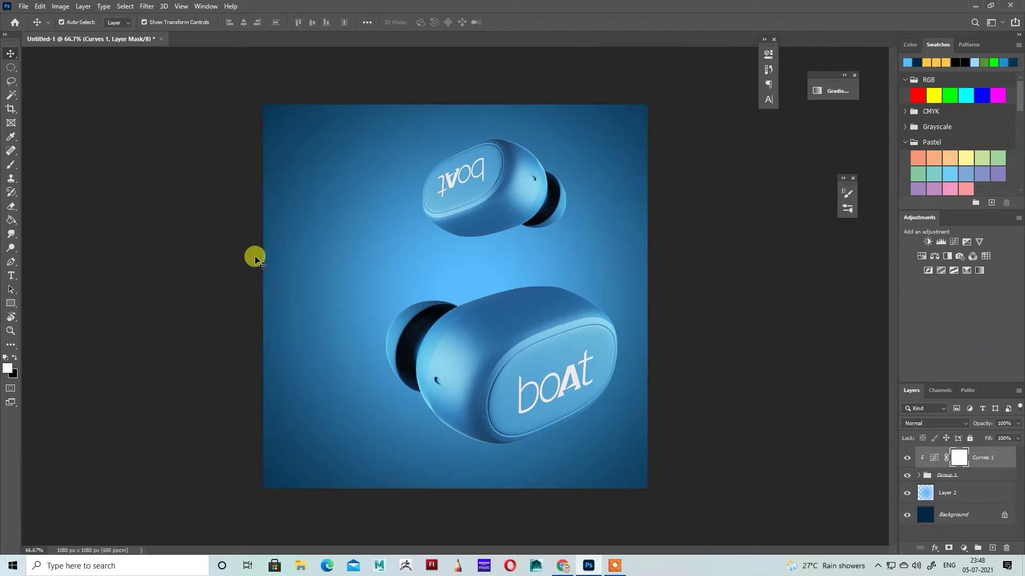
# Shift both earbuds together slightly to the left on the canvas and deselect them
pyautogui.click(515, 362)
pyautogui.keyDown('shift'); pyautogui.click(480, 180); pyautogui.keyUp('shift')
pyautogui.moveTo(575, 324); pyautogui.dragTo(539, 354)
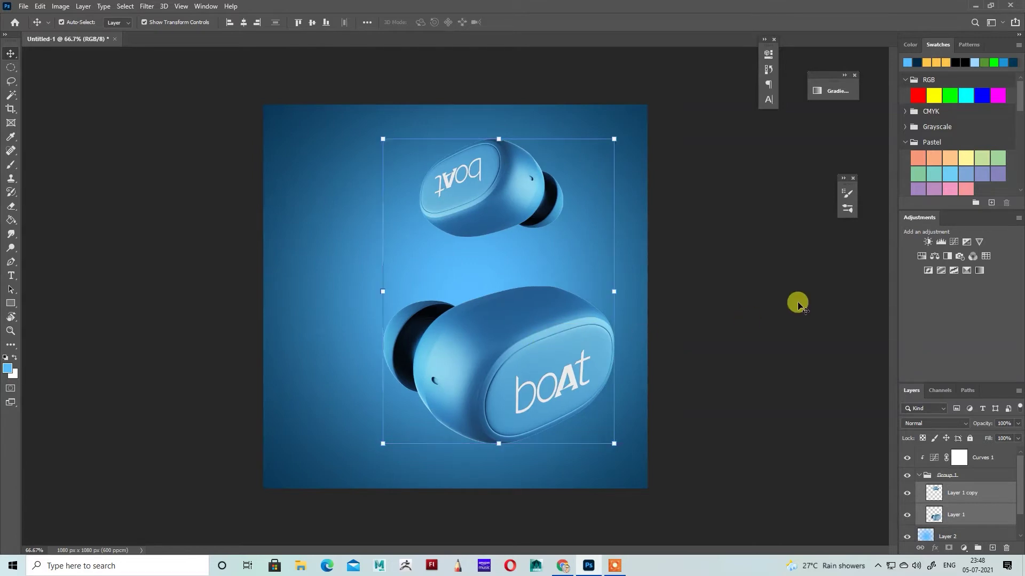
pyautogui.click(799, 409)
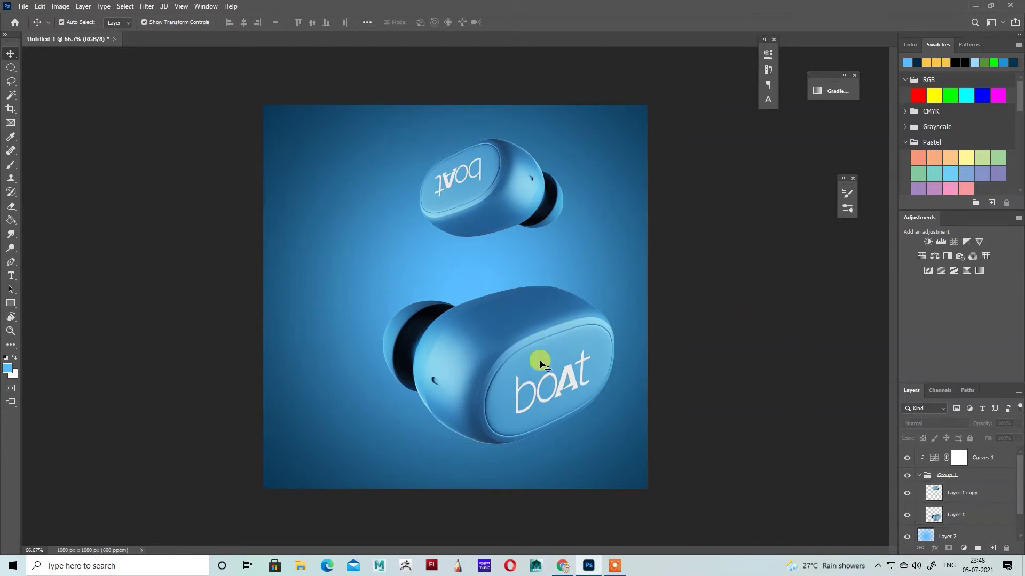
# Add a new layer directly below the glow layer and set the foreground colour to black
pyautogui.click(526, 322)
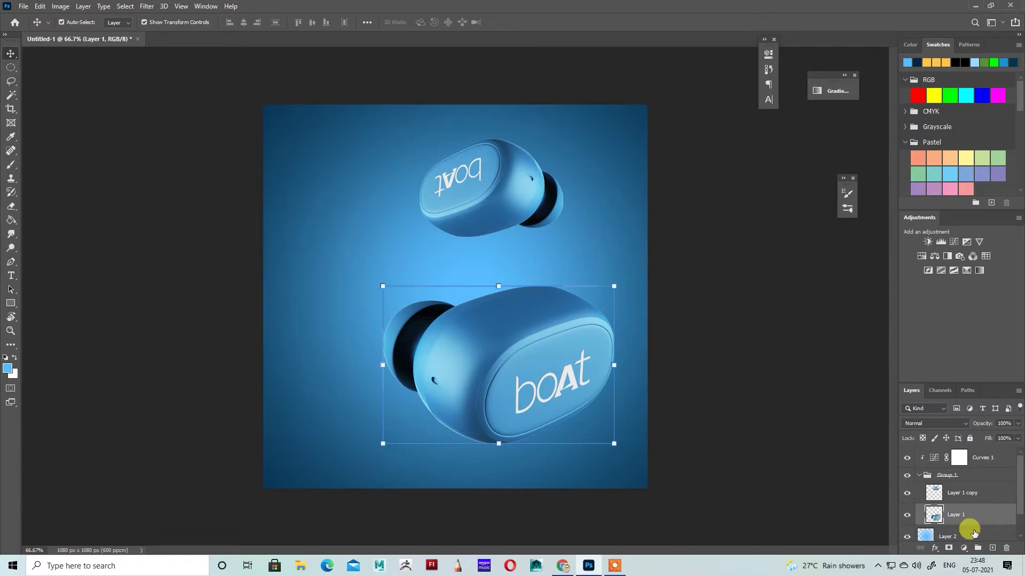
pyautogui.click(956, 536)
pyautogui.keyDown('ctrl'); pyautogui.click(992, 548); pyautogui.keyUp('ctrl')
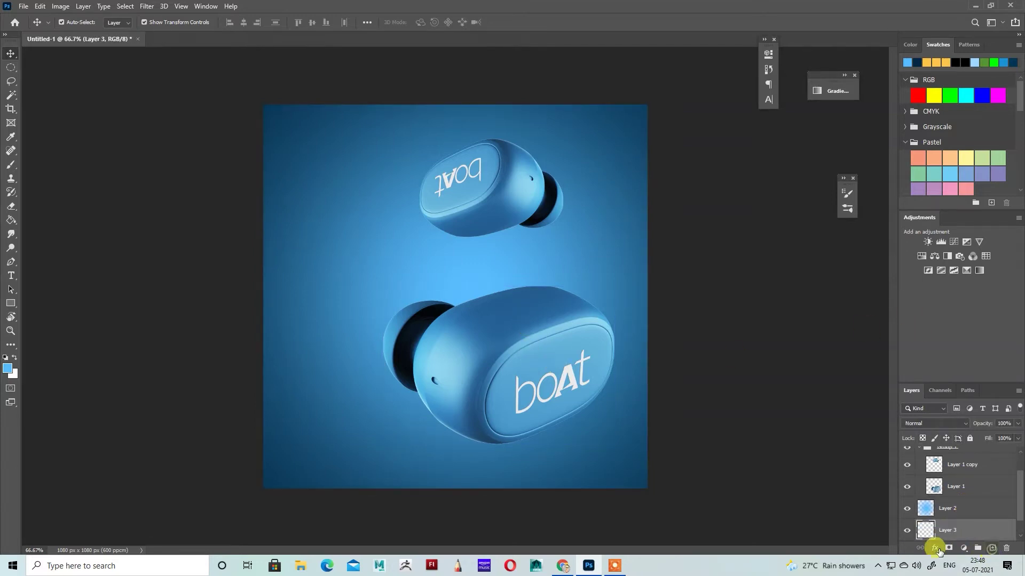
pyautogui.click(8, 368)
pyautogui.click(744, 138)
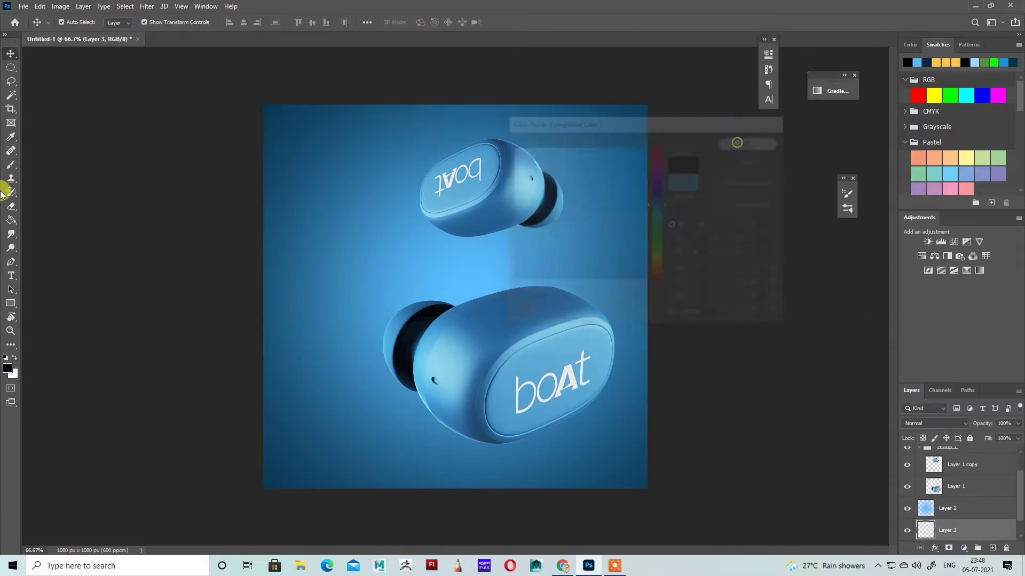
# Reduce the soft brush to 500 px and paint a black shadow spot on the new layer
pyautogui.click(16, 166)
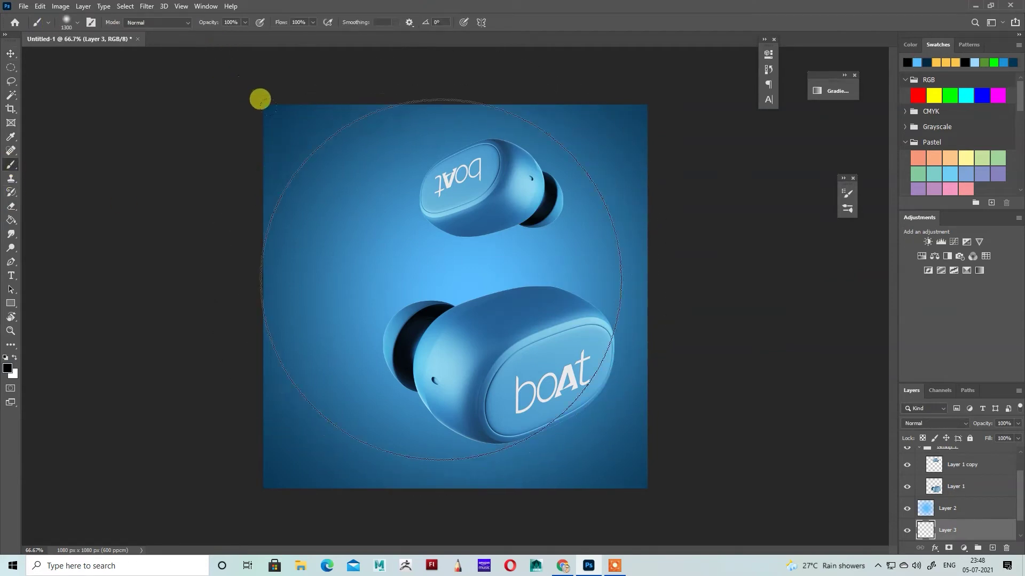
pyautogui.press('[')
pyautogui.press('[')
pyautogui.press('[')
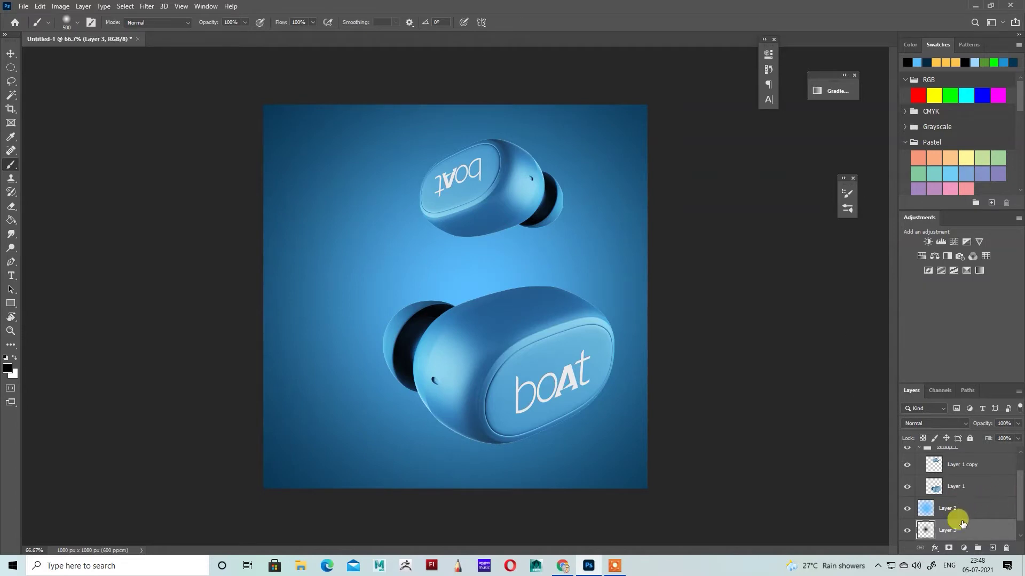
# Move the shadow layer above the glow layer and squash the shadow into a strip about 64 px high beneath the lower earbud
pyautogui.moveTo(961, 523); pyautogui.dragTo(948, 496)
pyautogui.click(11, 53)
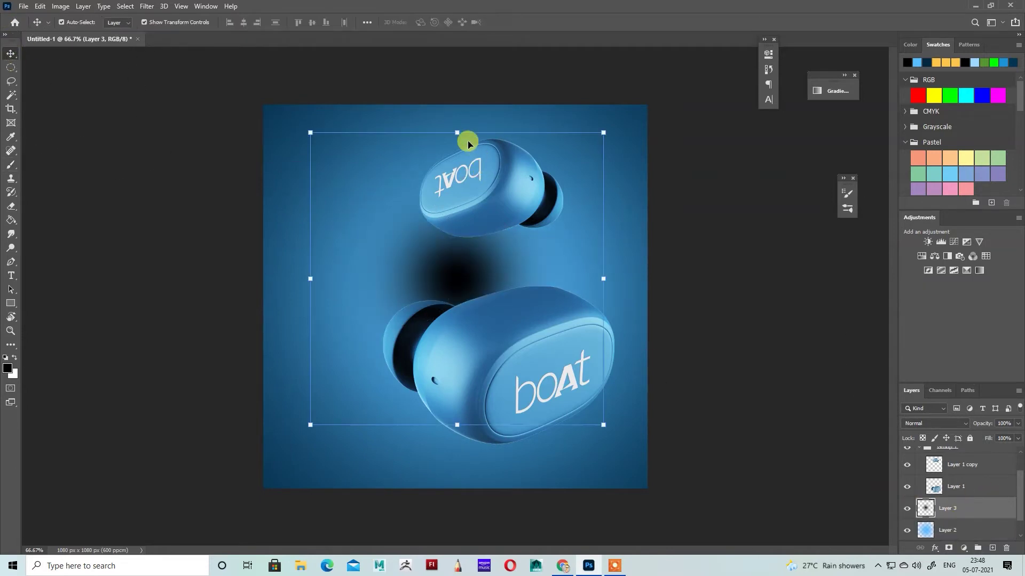
pyautogui.moveTo(457, 133); pyautogui.dragTo(459, 396)
pyautogui.moveTo(425, 411); pyautogui.dragTo(475, 450)
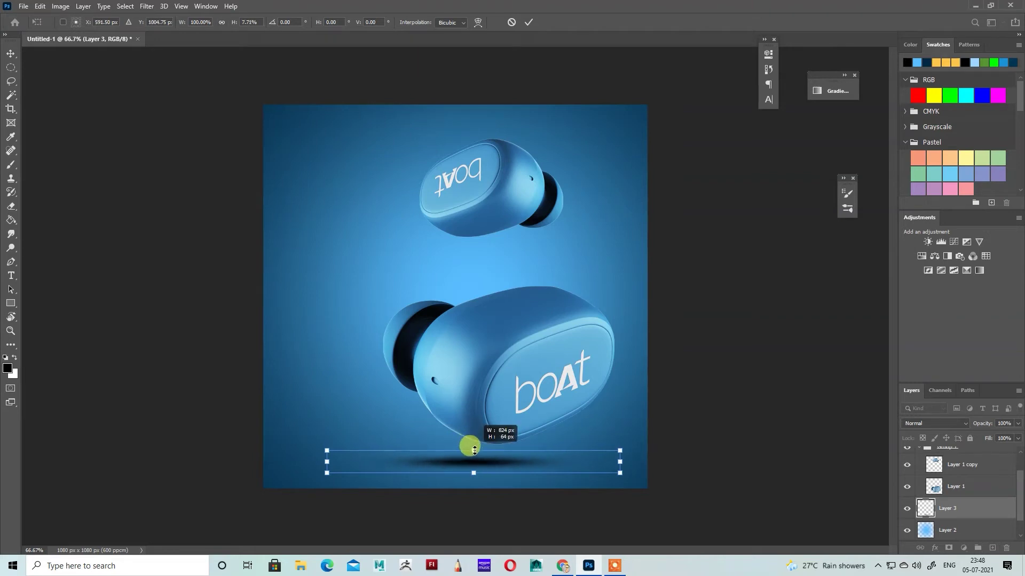
pyautogui.press('Return')
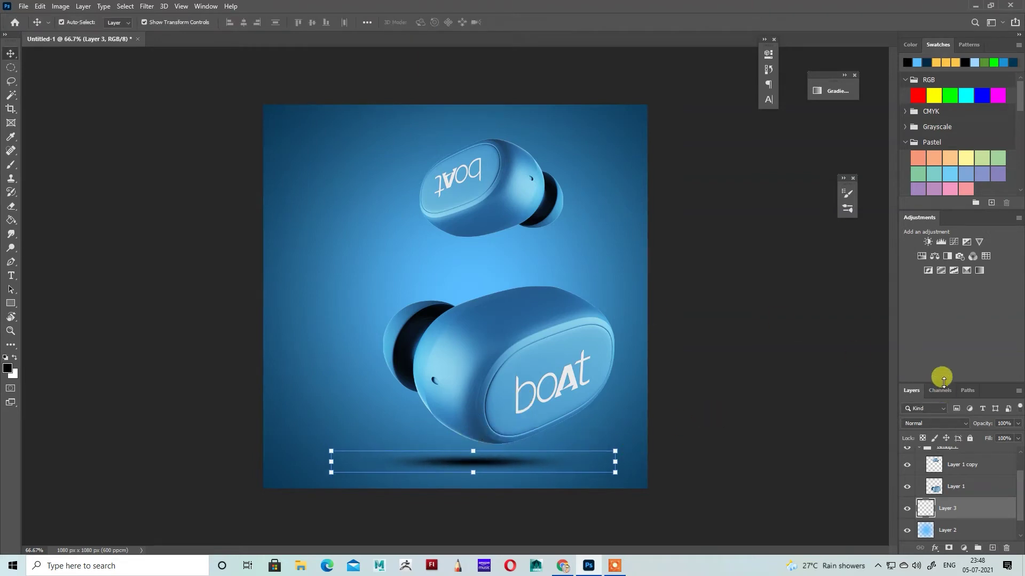
# Lower the shadow layer's fill to soften the shadow, and deselect the layer
pyautogui.moveTo(1009, 454); pyautogui.dragTo(1003, 456)
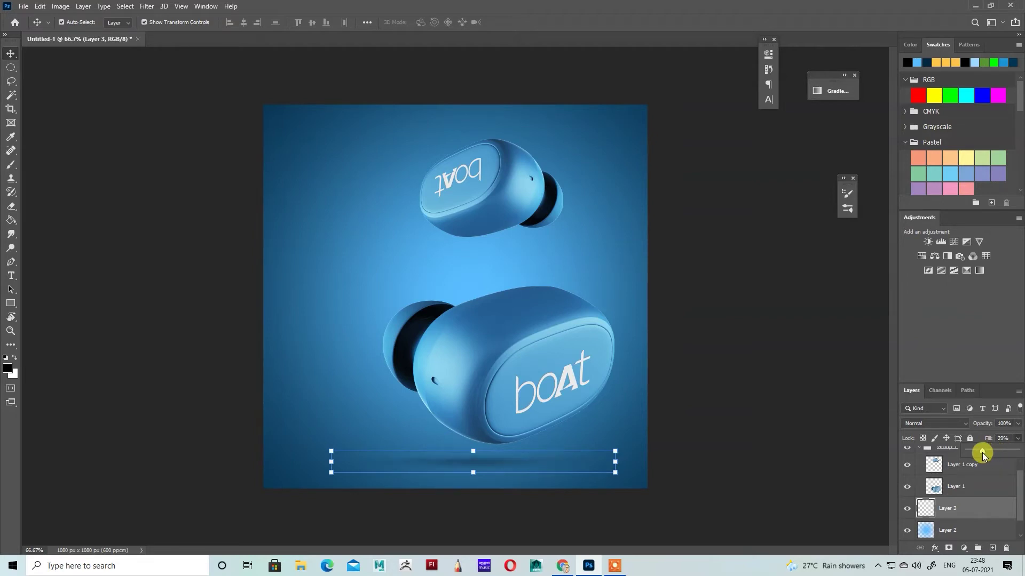
pyautogui.click(757, 447)
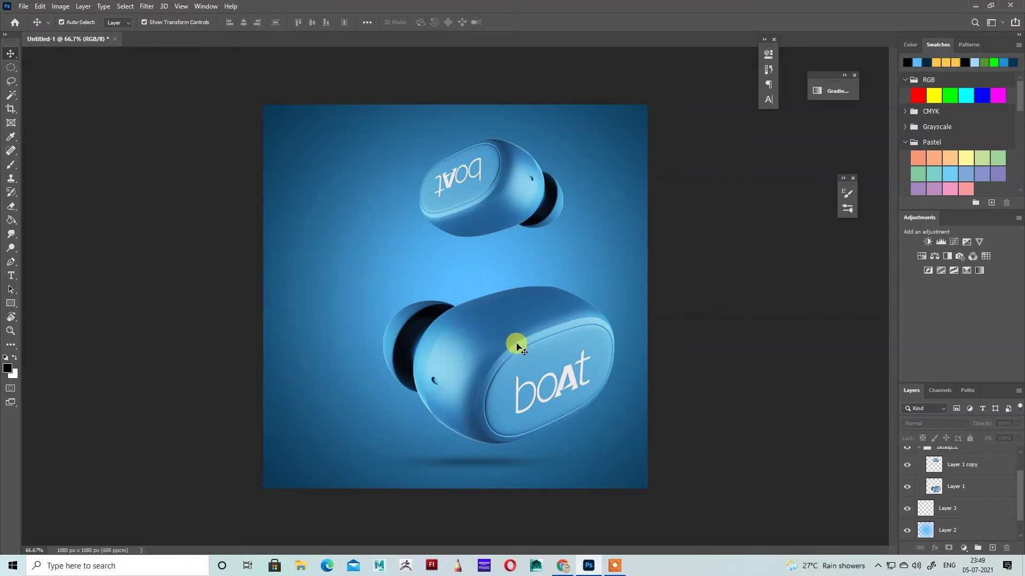
# Open the boAt logo image "unnamed (18)" from Downloads, copy it onto the poster and close the logo file
pyautogui.hotkey('alt', 'Tab')
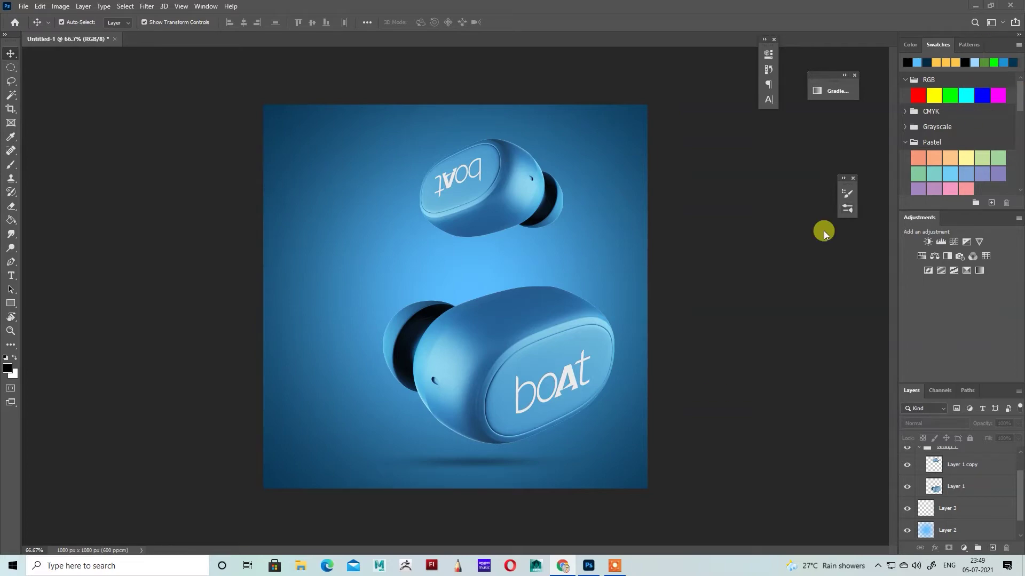
pyautogui.click(23, 6)
pyautogui.click(21, 27)
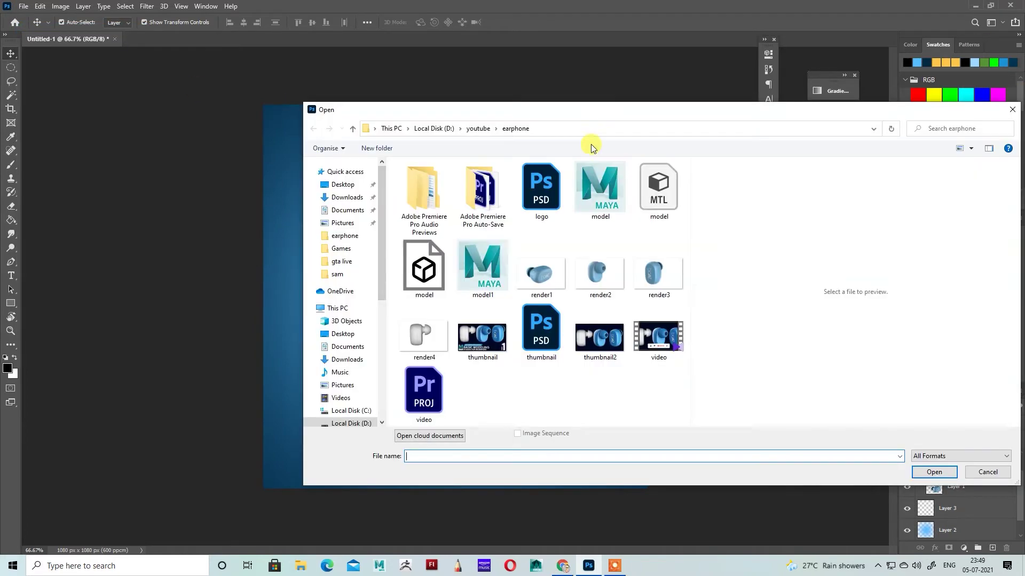
pyautogui.click(360, 201)
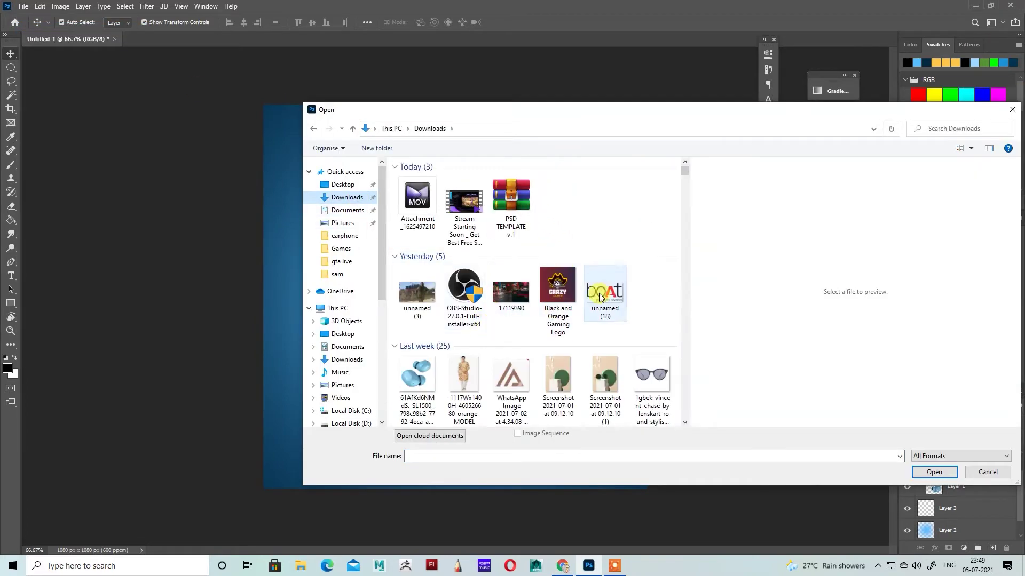
pyautogui.click(598, 293)
pyautogui.click(934, 472)
pyautogui.moveTo(267, 35); pyautogui.dragTo(432, 226)
pyautogui.click(656, 121)
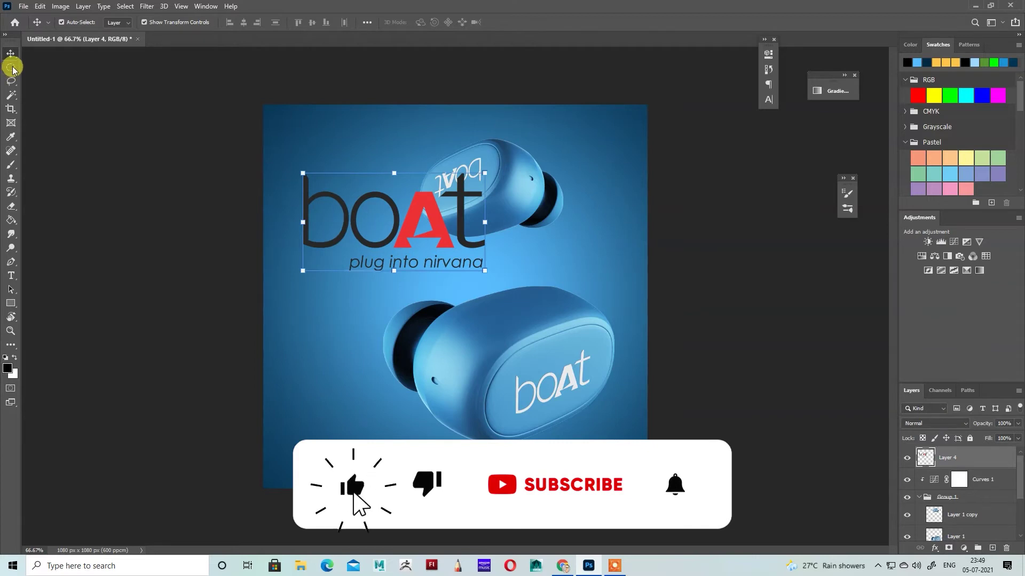
# Scale the boAt logo down to about 42.5% and place it in the upper-left corner of the poster
pyautogui.moveTo(484, 174); pyautogui.dragTo(339, 143)
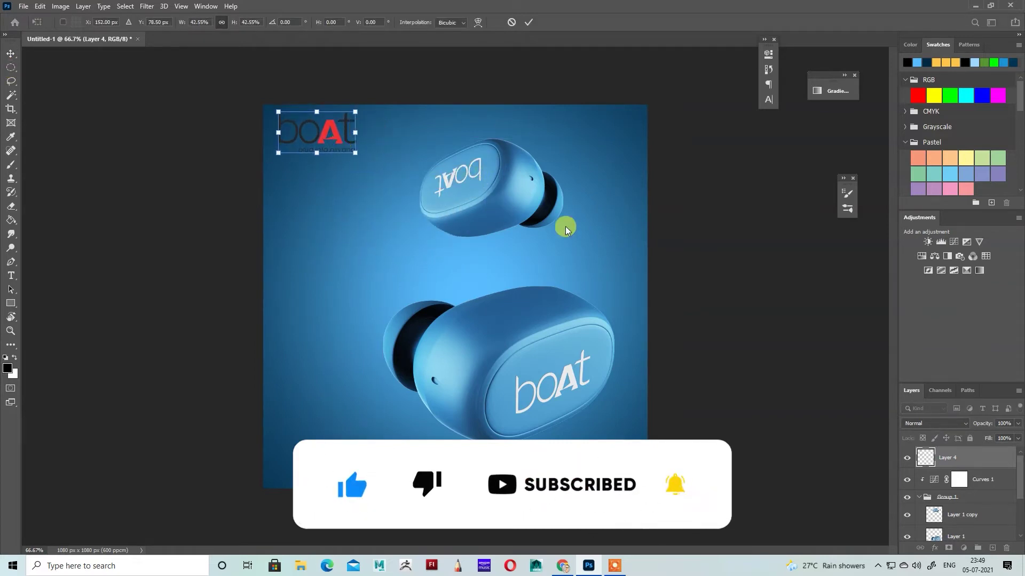
pyautogui.press('Return')
pyautogui.click(133, 171)
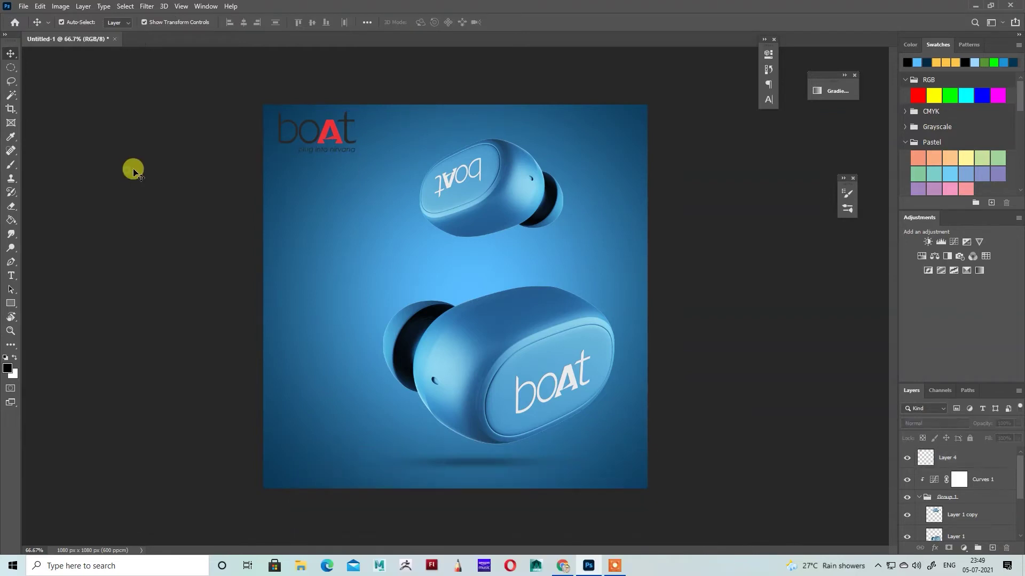
# Erase the "plug into nirvana" tagline under the logo using a rectangular marquee selection, and clear the selection
pyautogui.moveTo(10, 68); pyautogui.dragTo(59, 64)
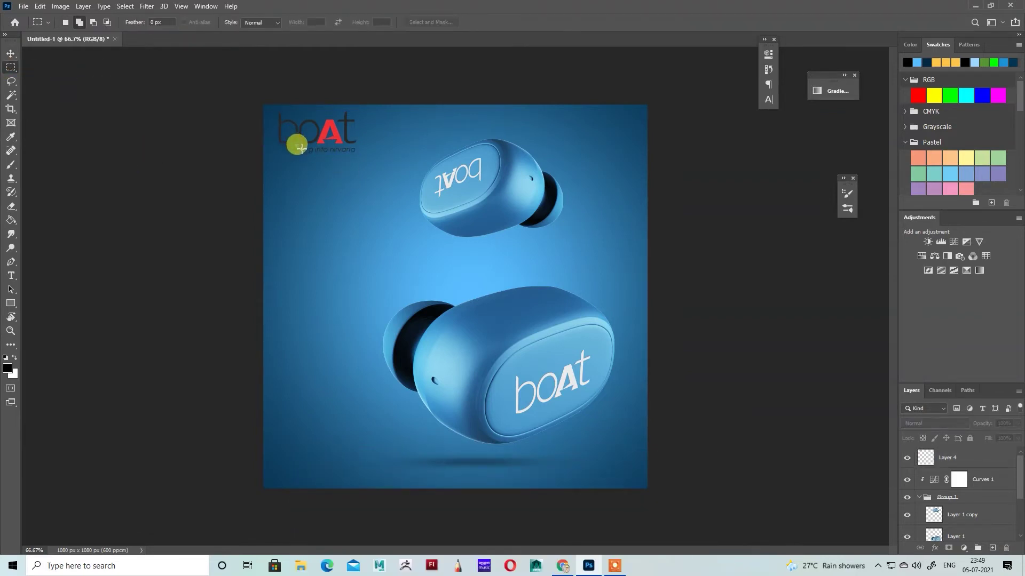
pyautogui.moveTo(300, 147); pyautogui.dragTo(366, 166)
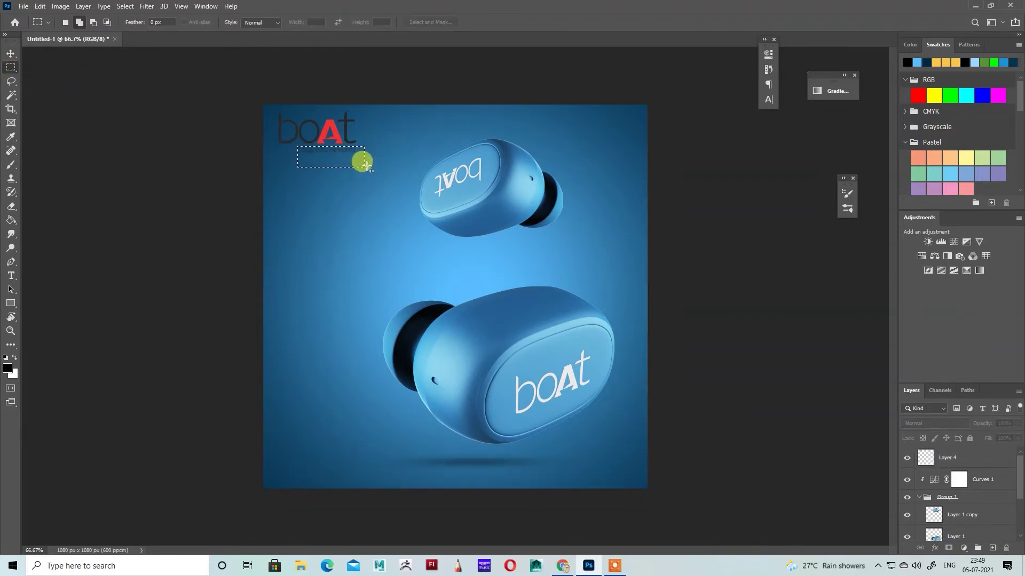
pyautogui.click(954, 454)
pyautogui.hotkey('ctrl', 'd')
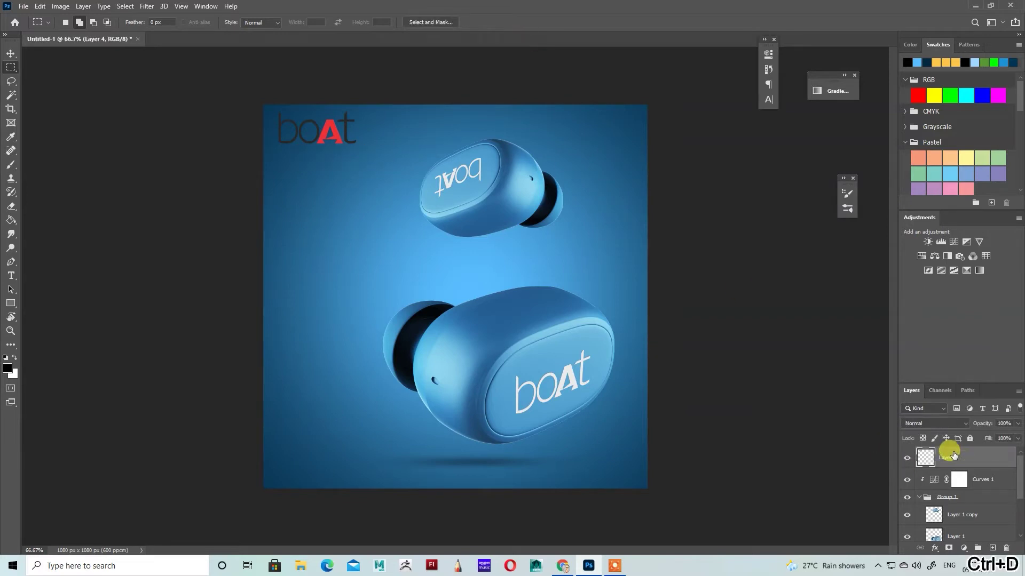
# Apply a white Color Overlay layer style to the boAt logo and deselect it
pyautogui.click(11, 54)
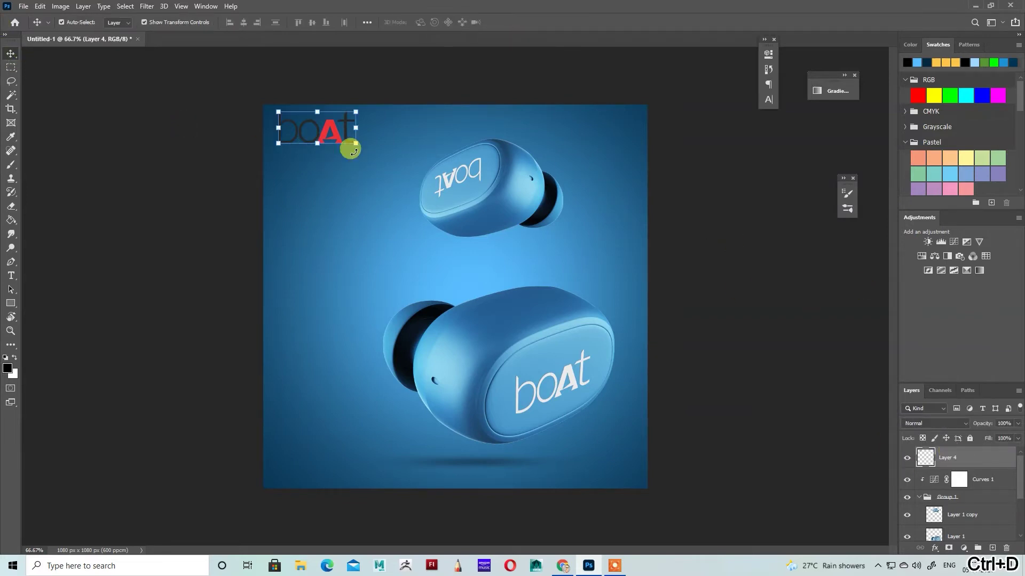
pyautogui.doubleClick(1005, 459)
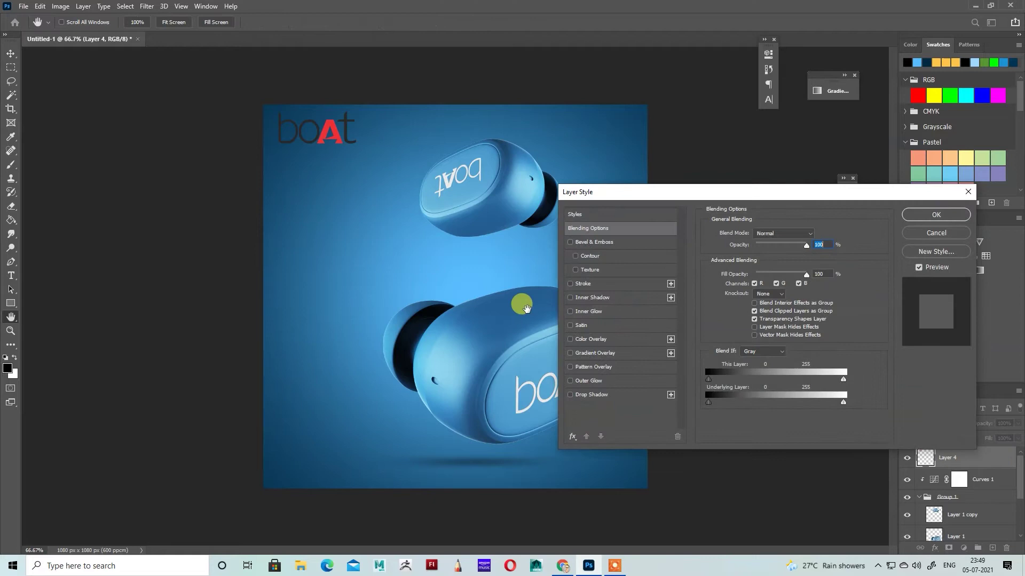
pyautogui.click(570, 339)
pyautogui.click(936, 214)
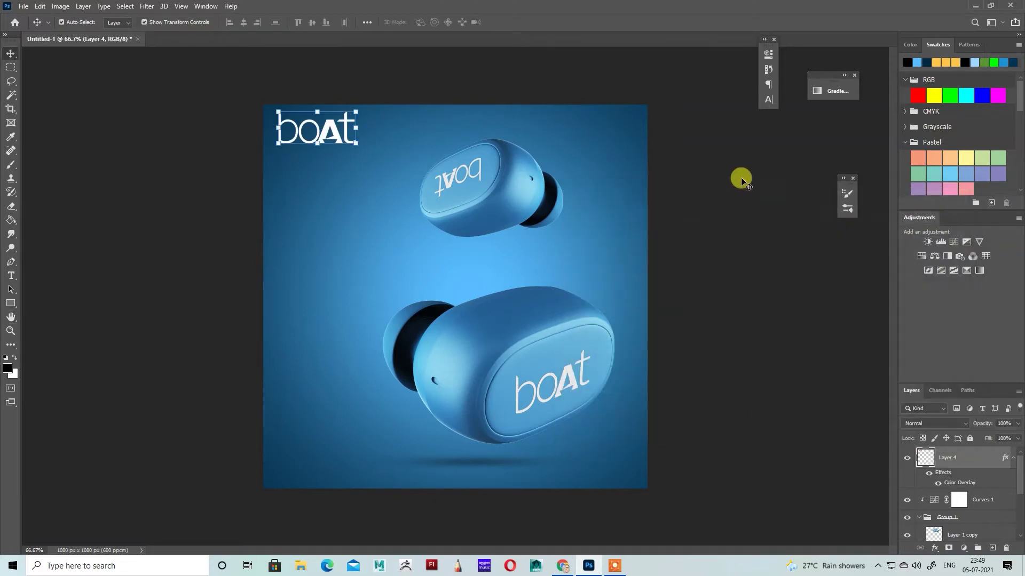
pyautogui.click(738, 177)
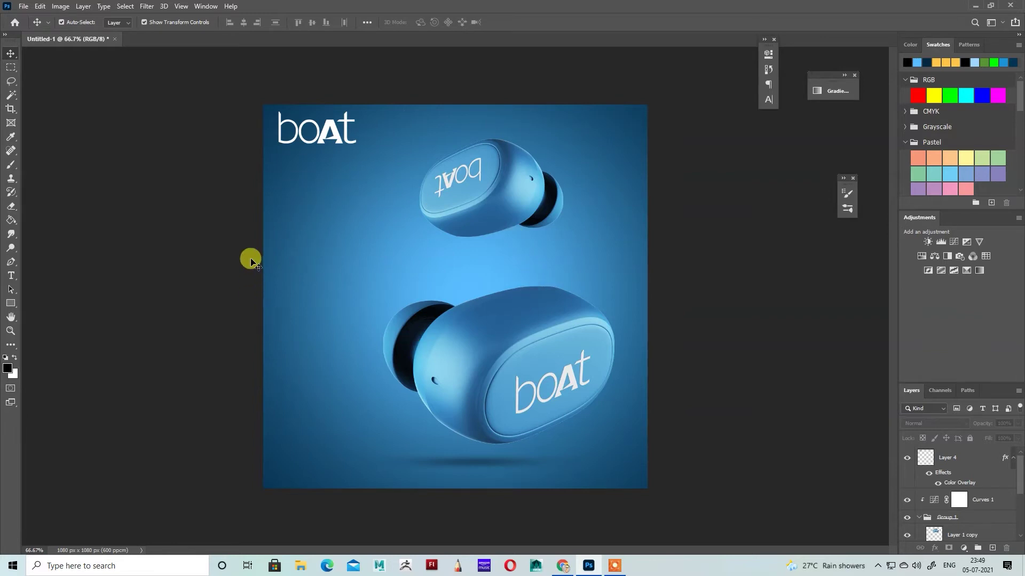
# Start a new text line below the boAt logo with a font size of 4 pt
pyautogui.click(10, 276)
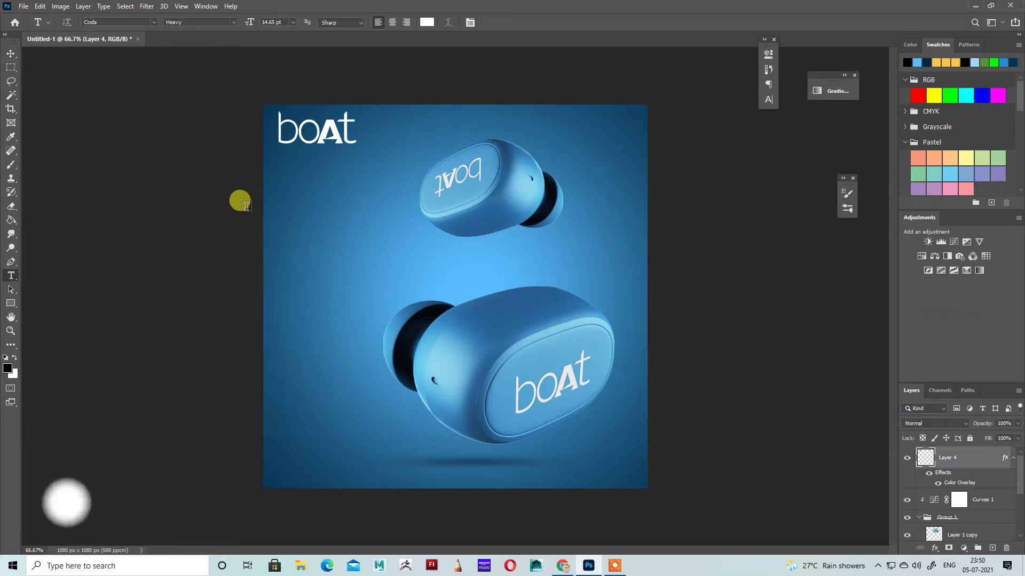
pyautogui.click(291, 186)
pyautogui.click(275, 22)
pyautogui.write('4')
pyautogui.press('Return')
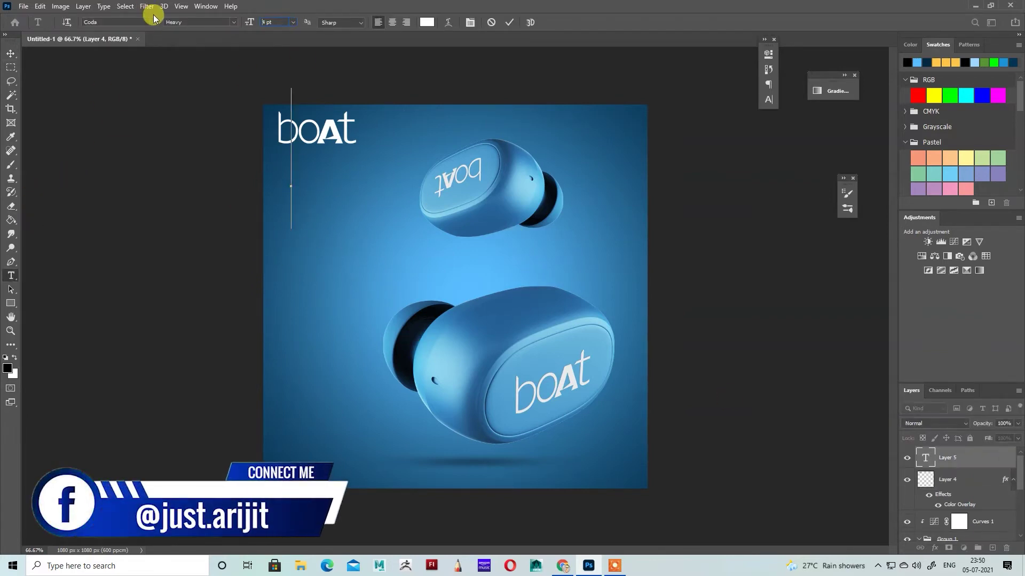
pyautogui.write('MO')
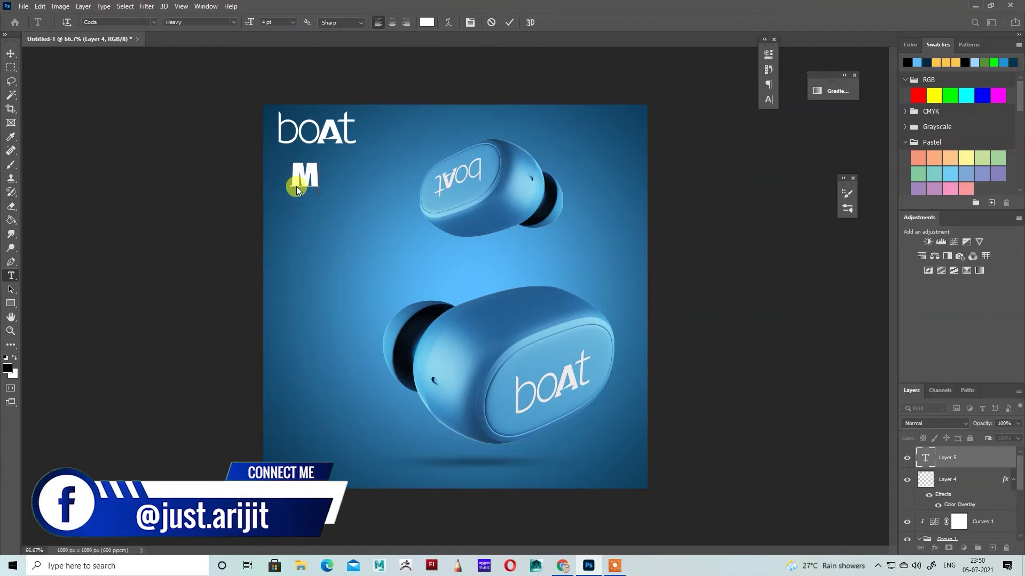
pyautogui.press('BackSpace')
pyautogui.press('BackSpace')
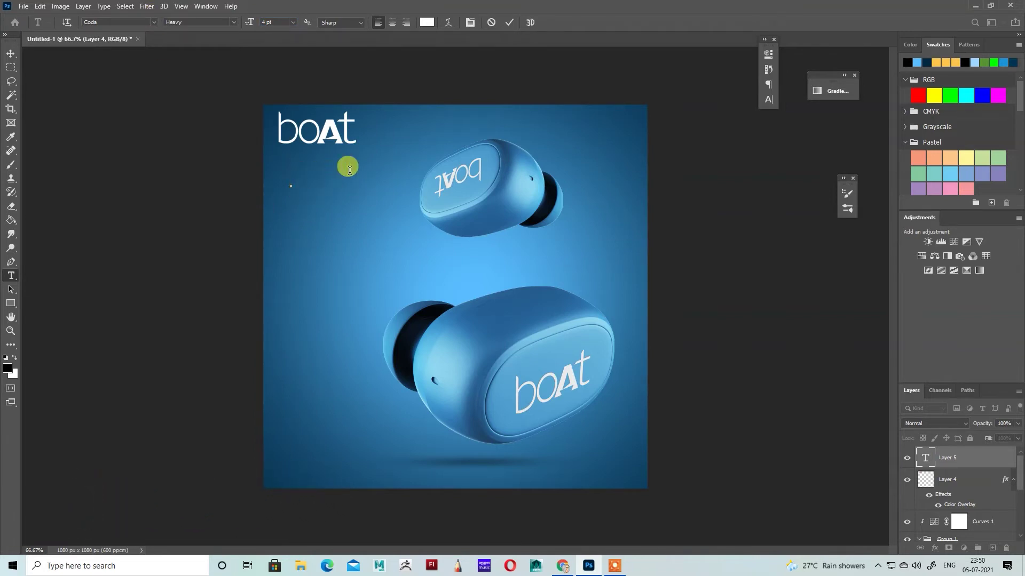
# Enter "Airdeops 171" as the product name in the new text line
pyautogui.write('Ai')
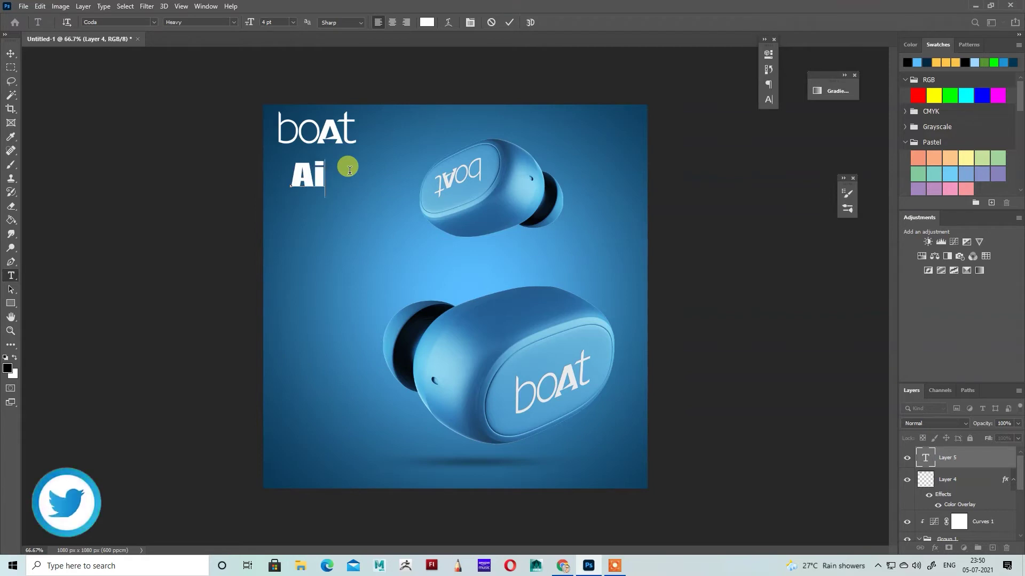
pyautogui.write('rpod')
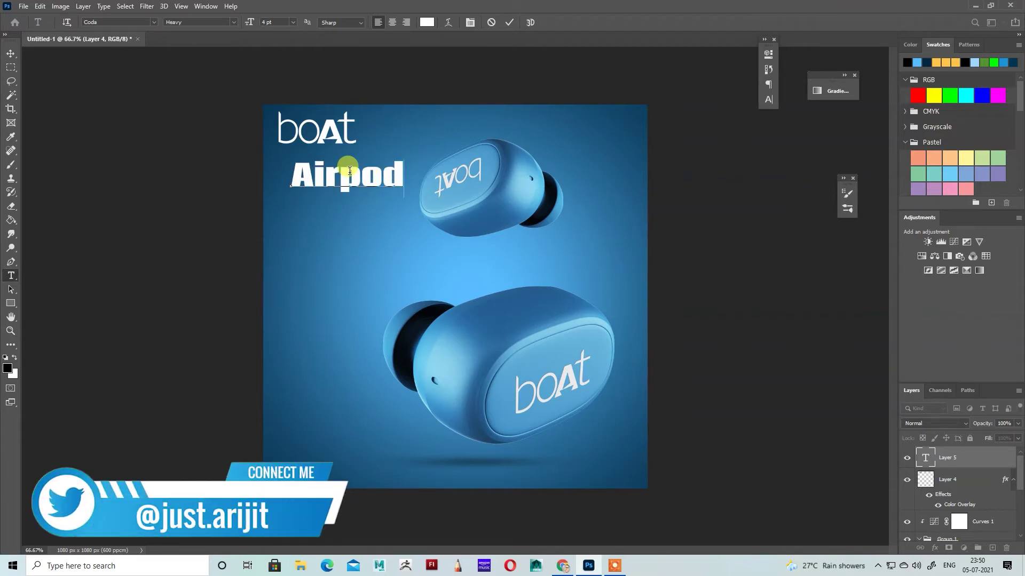
pyautogui.press('BackSpace')
pyautogui.press('BackSpace')
pyautogui.press('BackSpace')
pyautogui.write('deo')
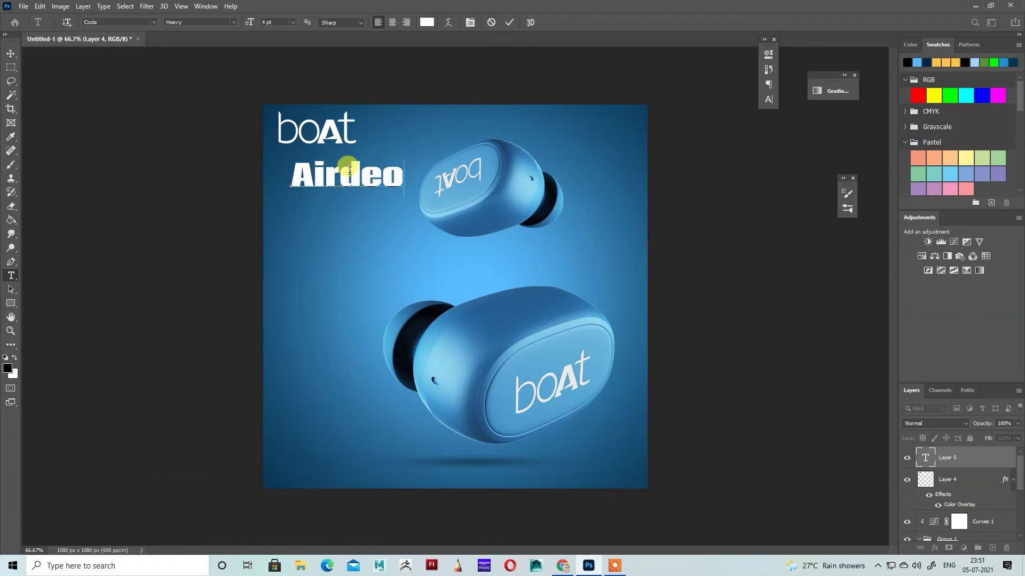
pyautogui.write('ps 171')
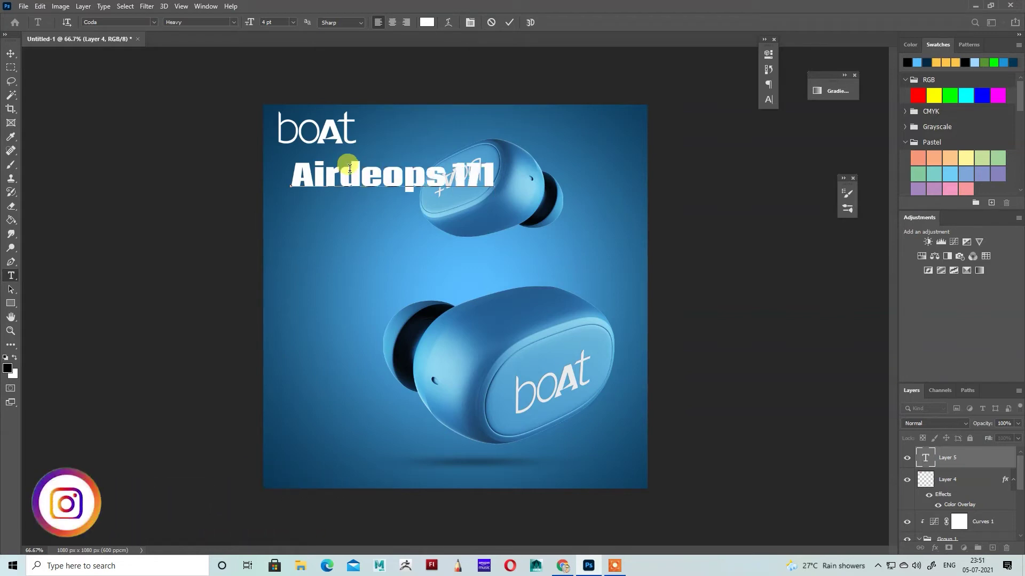
# Change the font of the whole product name to Arial Regular
pyautogui.hotkey('ctrl', 'a')
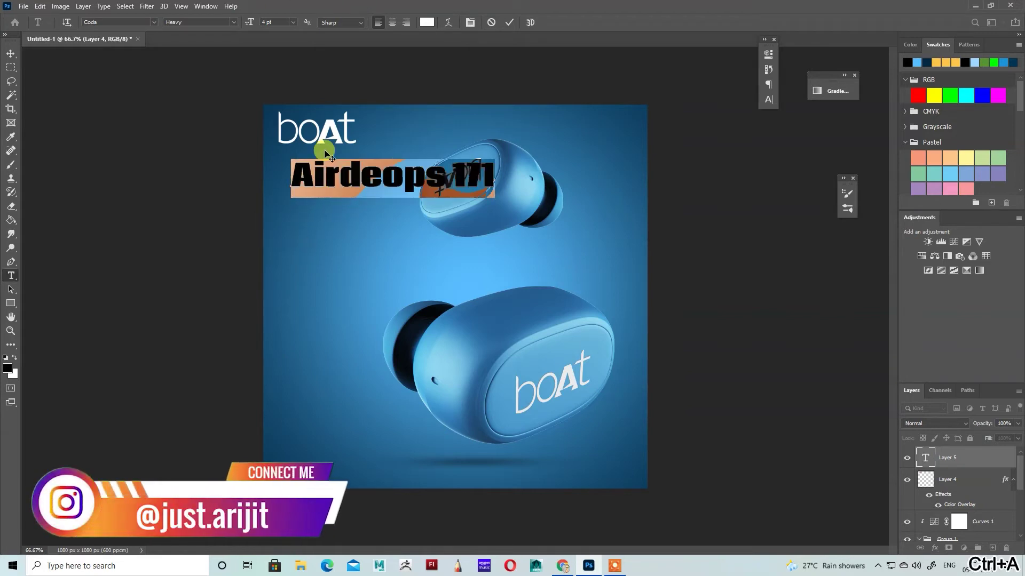
pyautogui.write('Arial')
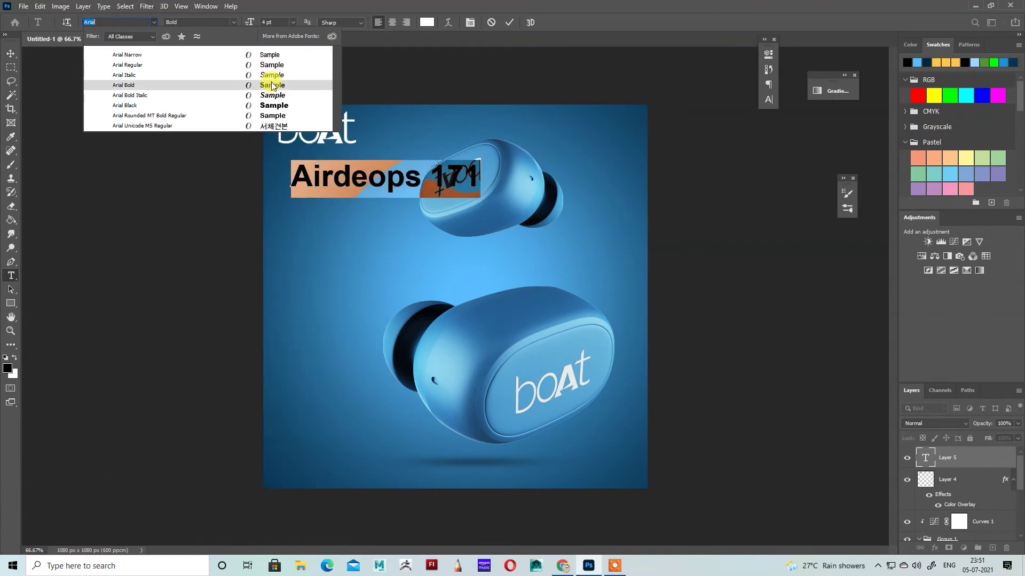
pyautogui.click(271, 64)
# Scale the product name to about 68.5% and align it with the logo's left edge, a little lower on the poster
pyautogui.click(15, 50)
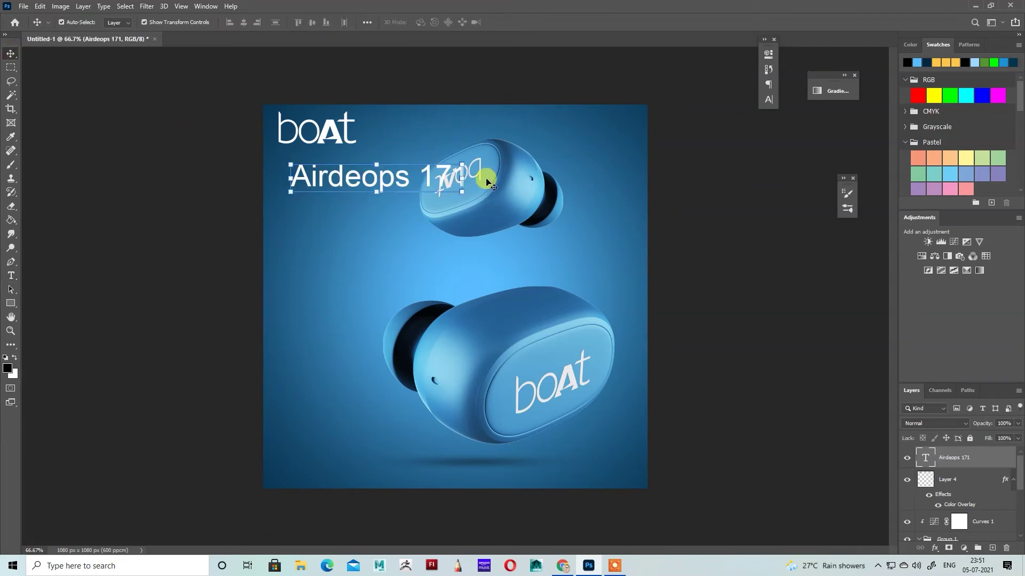
pyautogui.hotkey('ctrl', 't')
pyautogui.moveTo(469, 161); pyautogui.dragTo(378, 199)
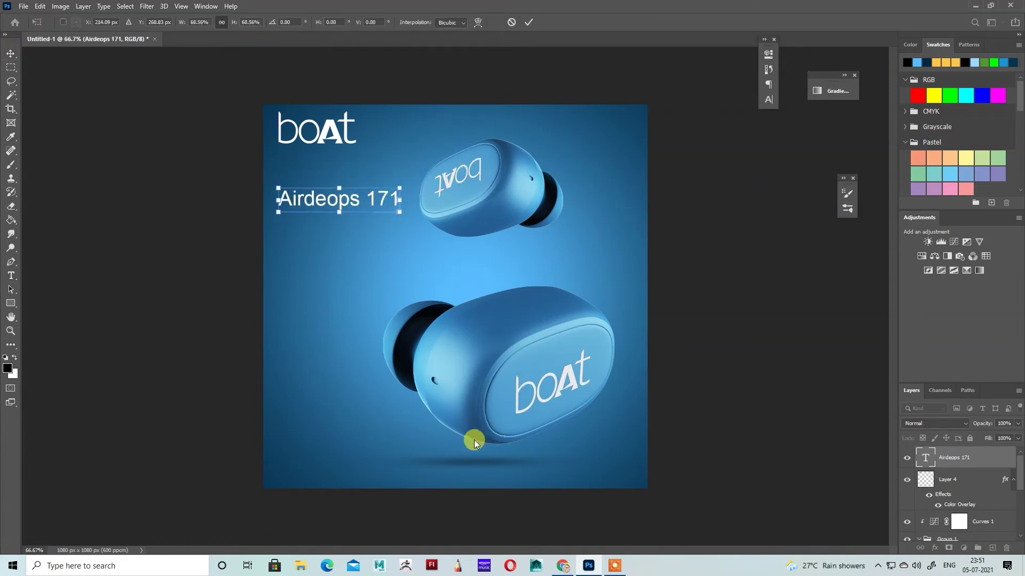
pyautogui.press('Return')
# Select both earbuds and the shadow and shift them together slightly to the right
pyautogui.click(467, 461)
pyautogui.keyDown('shift'); pyautogui.click(523, 318); pyautogui.keyUp('shift')
pyautogui.keyDown('shift'); pyautogui.click(517, 207); pyautogui.keyUp('shift')
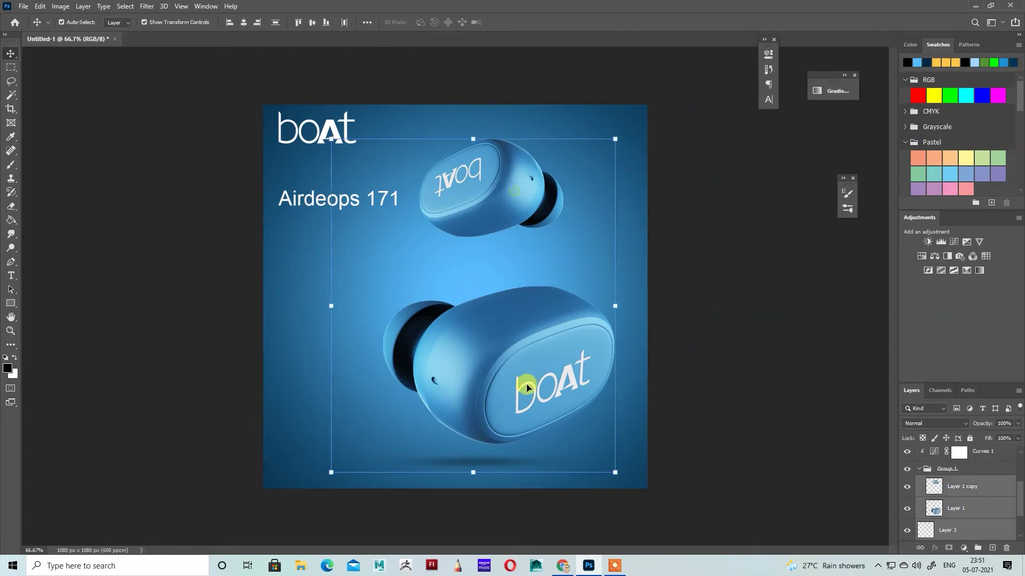
pyautogui.moveTo(531, 388); pyautogui.dragTo(549, 385)
# Nudge the "Airdeops 171" text slightly upward and deselect it
pyautogui.click(359, 203)
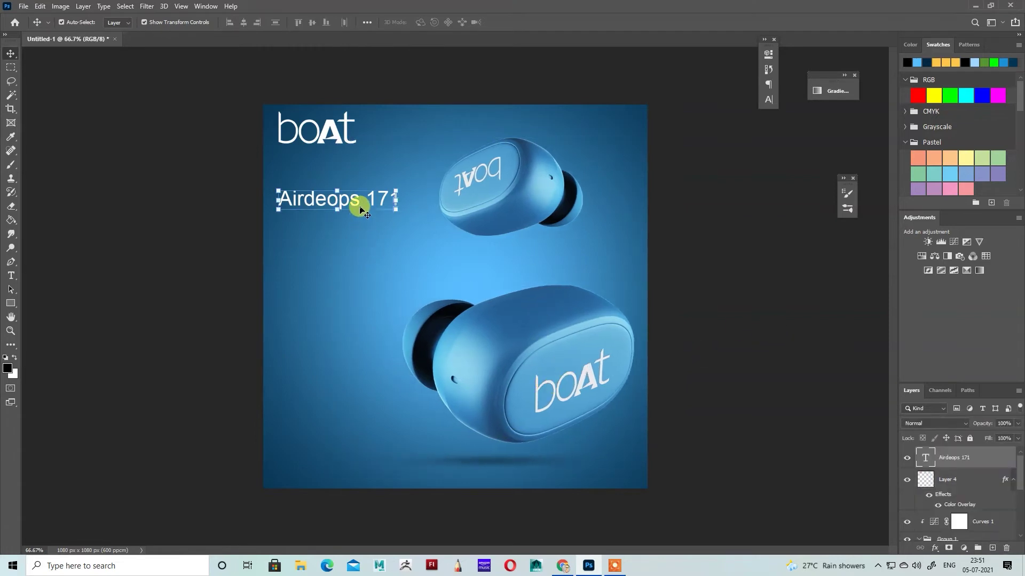
pyautogui.moveTo(376, 202); pyautogui.dragTo(375, 197)
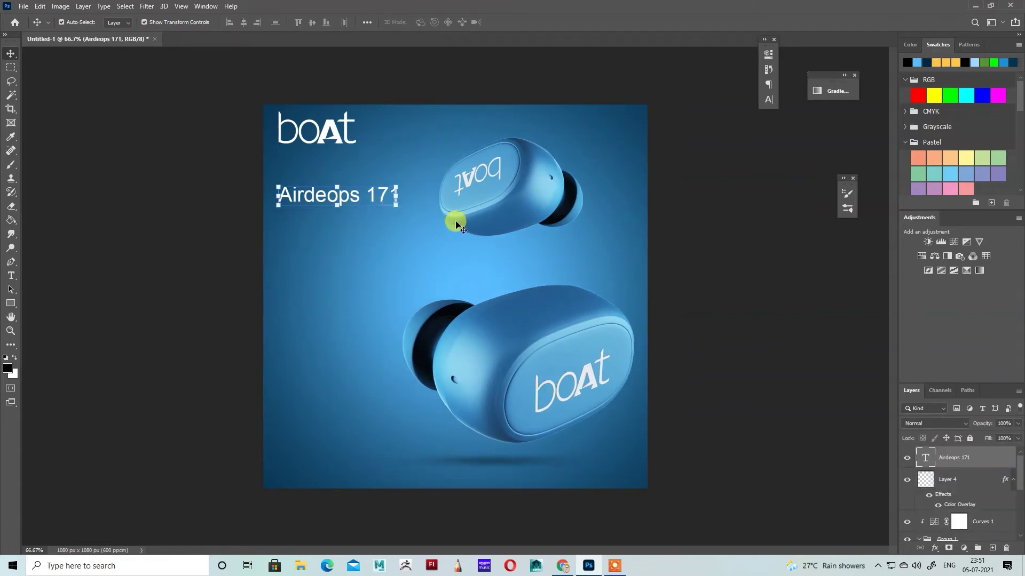
pyautogui.click(172, 253)
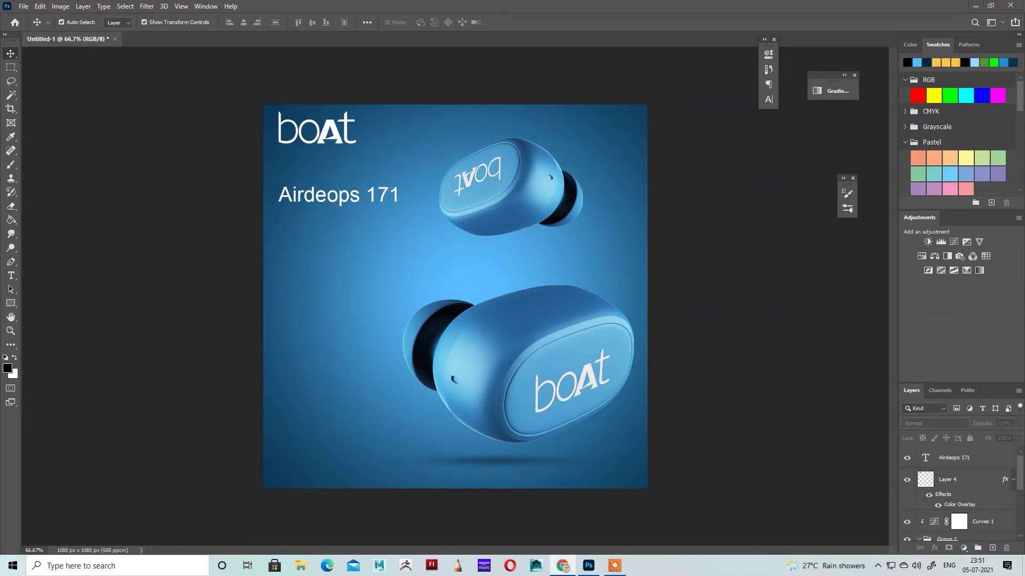
# Duplicate the "Airdeops 171" text directly below itself and change the copy to read "Bluetooth Earbuds"
pyautogui.moveTo(332, 192); pyautogui.dragTo(458, 191)
pyautogui.moveTo(356, 184); pyautogui.dragTo(356, 220)
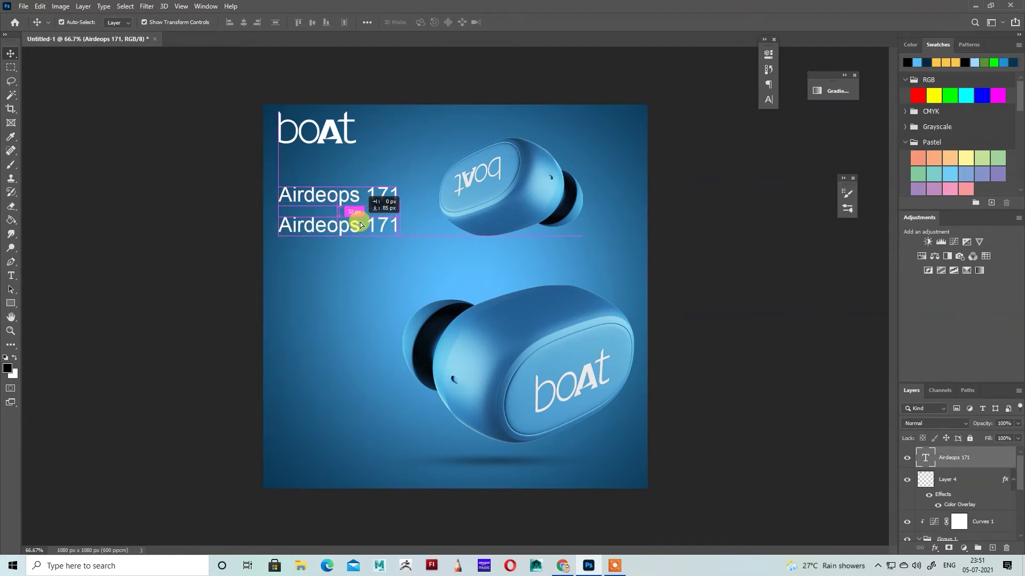
pyautogui.doubleClick(356, 220)
pyautogui.press('BackSpace')
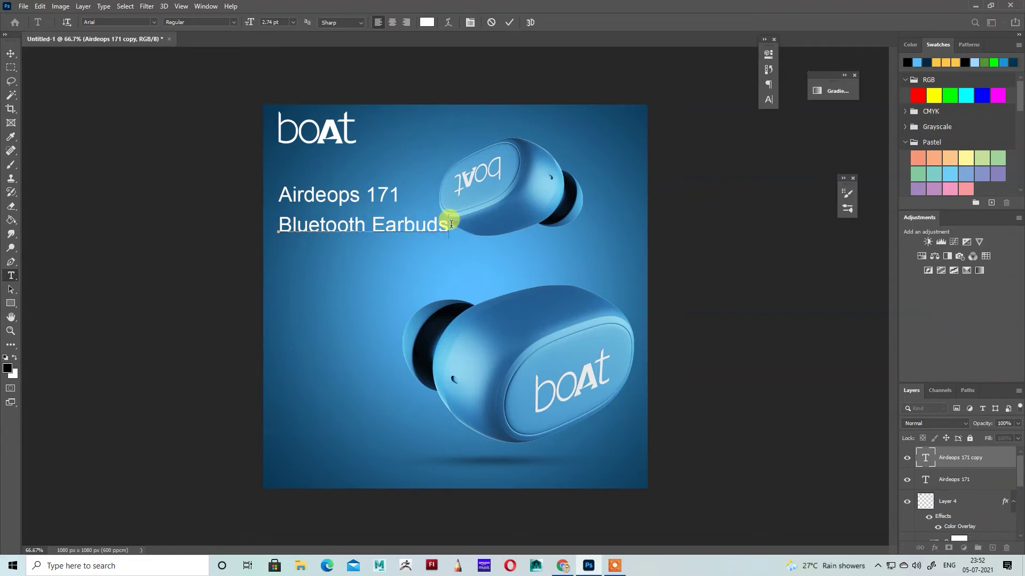
pyautogui.hotkey('ctrl', 'Return')
pyautogui.press('v')
# Change the font style of the "Airdeops 171" text to Arial Black
pyautogui.click(383, 198)
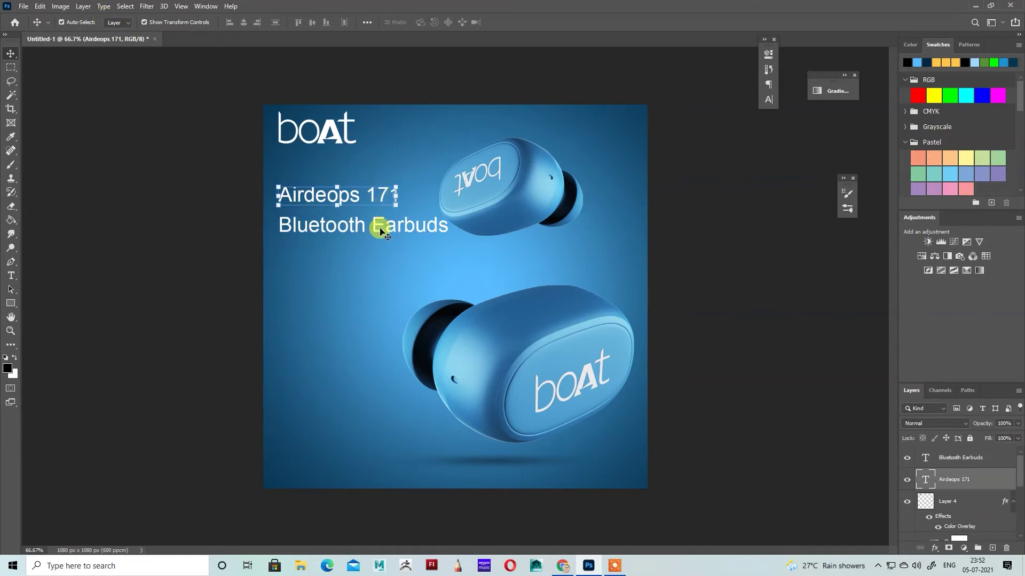
pyautogui.doubleClick(371, 199)
pyautogui.click(234, 23)
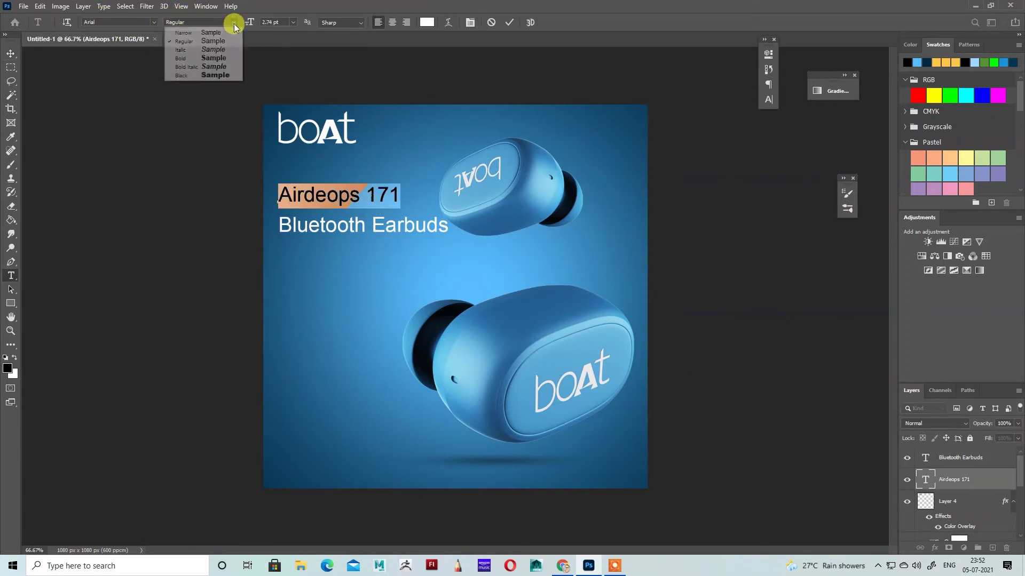
pyautogui.click(226, 58)
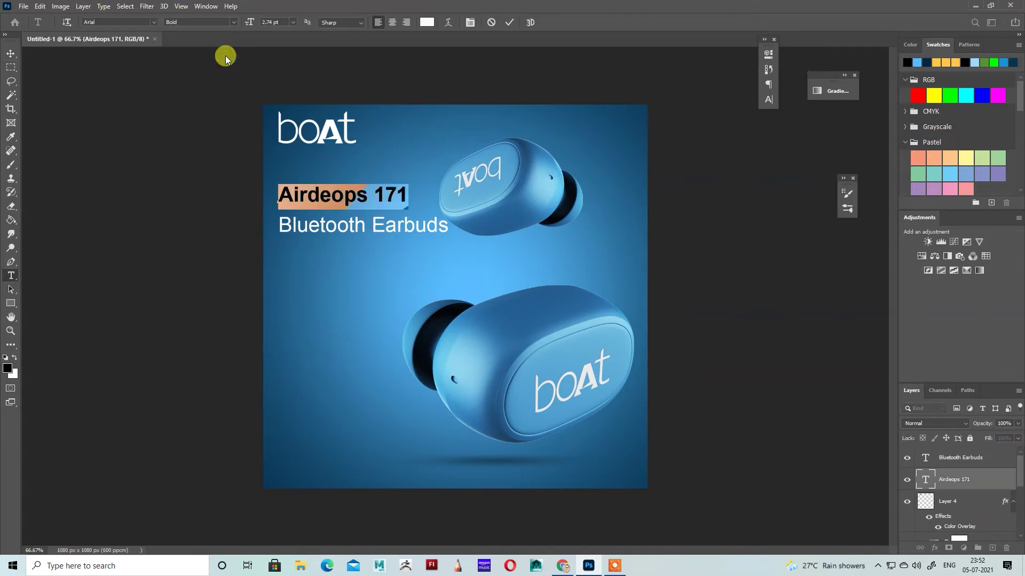
pyautogui.click(233, 22)
pyautogui.click(229, 74)
pyautogui.click(407, 192)
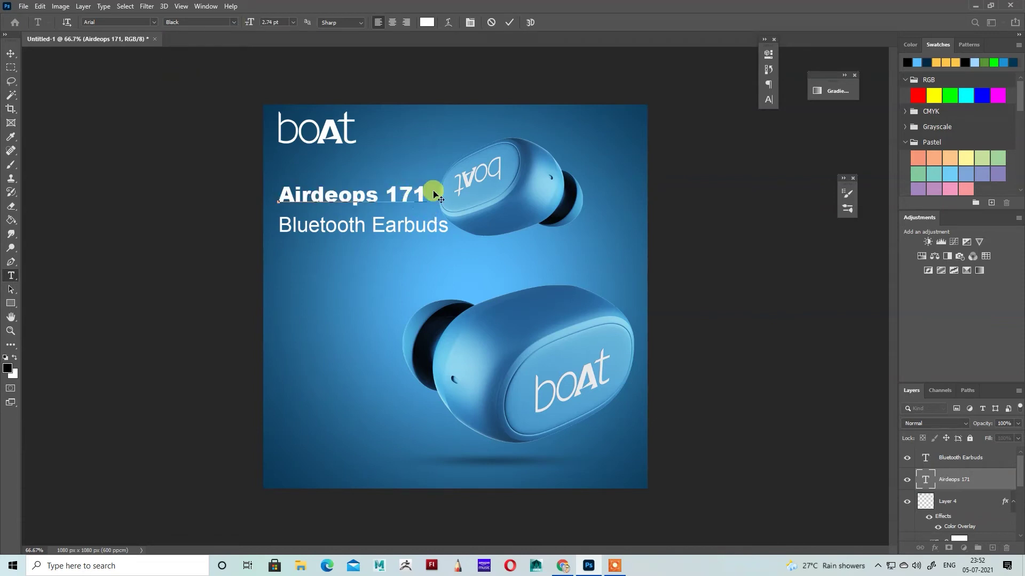
pyautogui.hotkey('ctrl', 'Return')
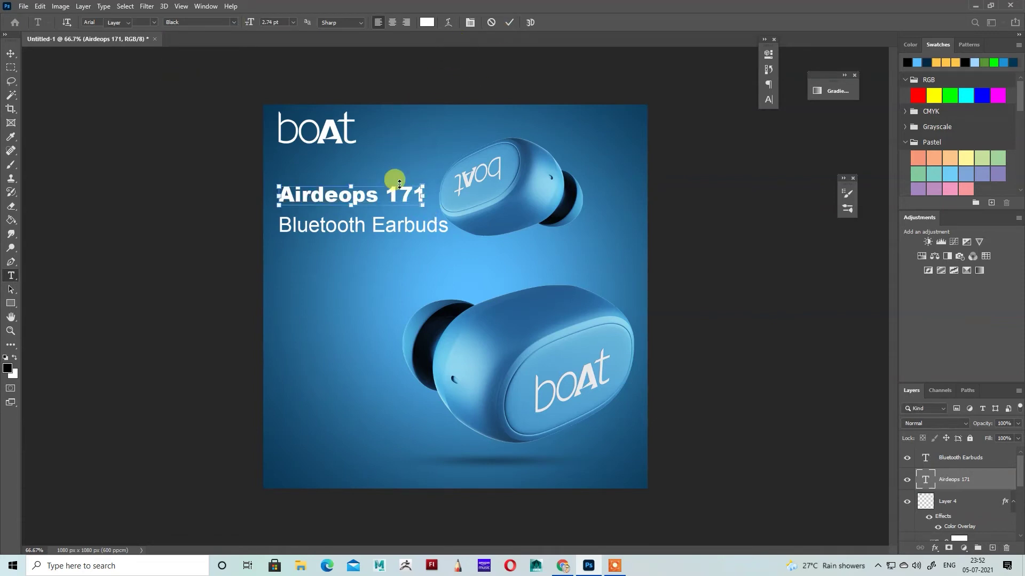
pyautogui.press('v')
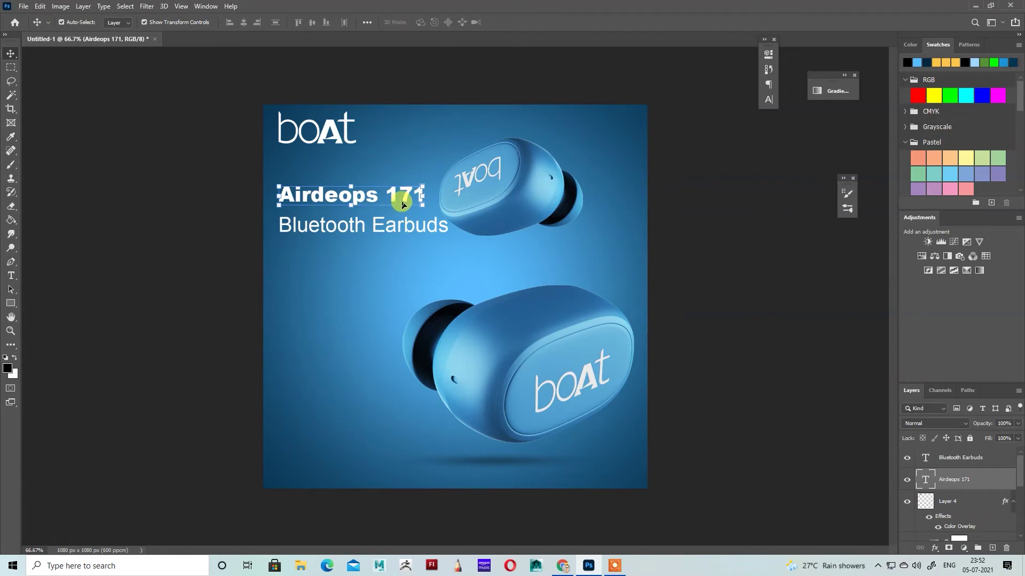
# Apply All Caps formatting to the "Airdeops 171" text
pyautogui.click(768, 54)
pyautogui.click(688, 51)
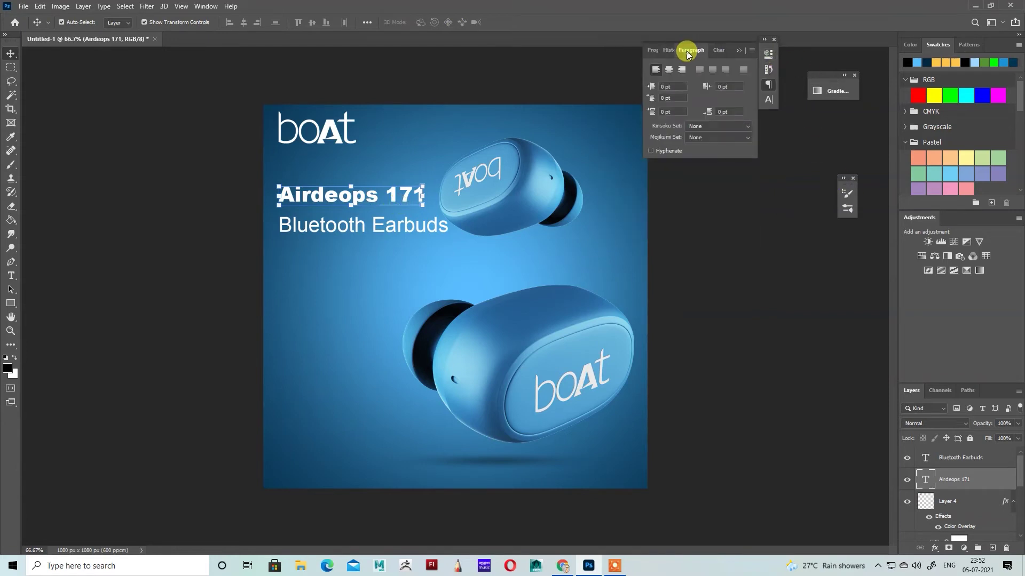
pyautogui.click(653, 50)
pyautogui.click(718, 49)
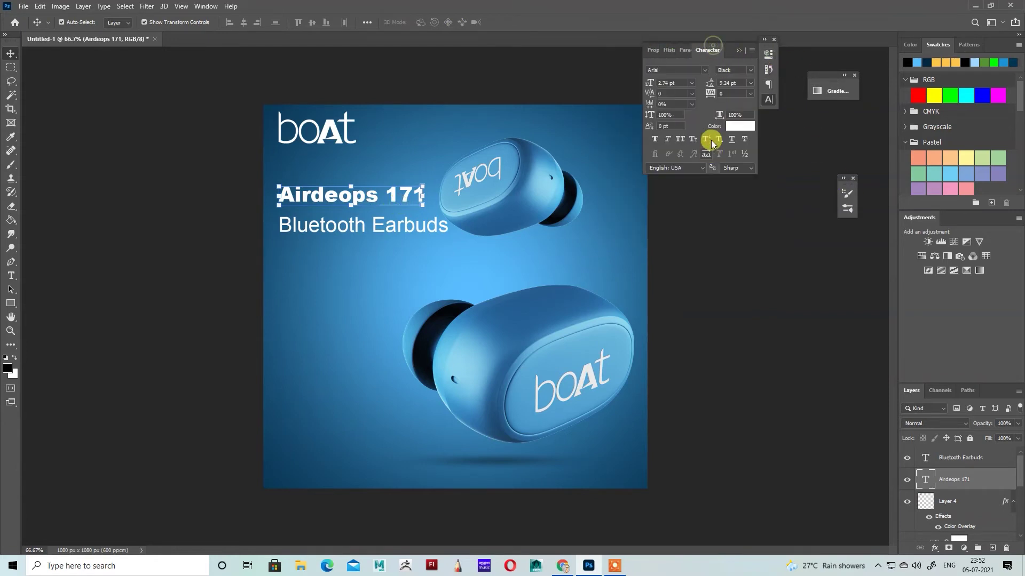
pyautogui.click(680, 139)
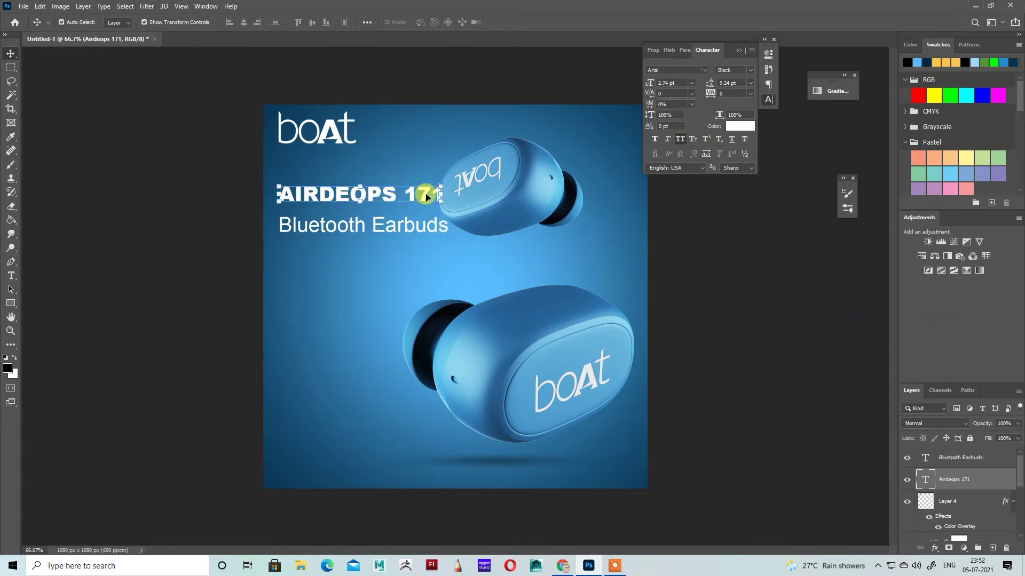
# Scale the product name down slightly and "Bluetooth Earbuds" to about 89.4%, matching the widths of both lines and closing the gap between them
pyautogui.moveTo(441, 186); pyautogui.dragTo(431, 230)
pyautogui.press('Return')
pyautogui.click(739, 276)
pyautogui.click(438, 239)
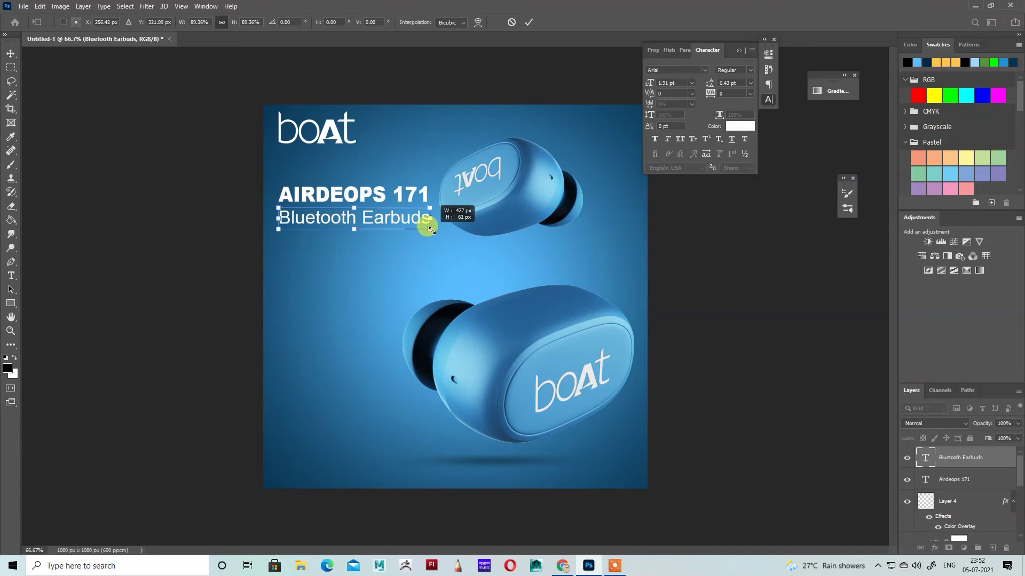
pyautogui.press('Return')
pyautogui.click(125, 306)
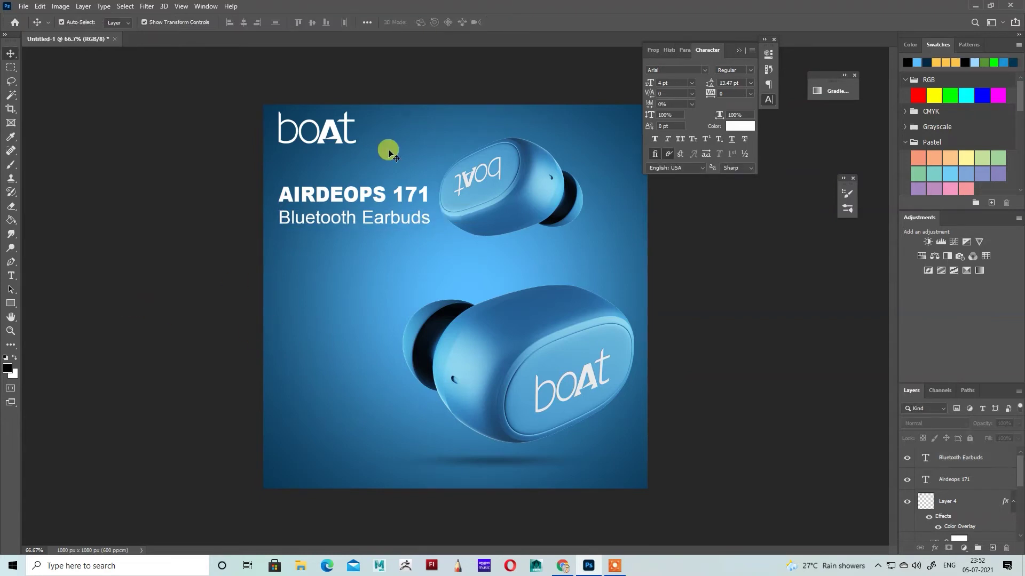
pyautogui.click(739, 50)
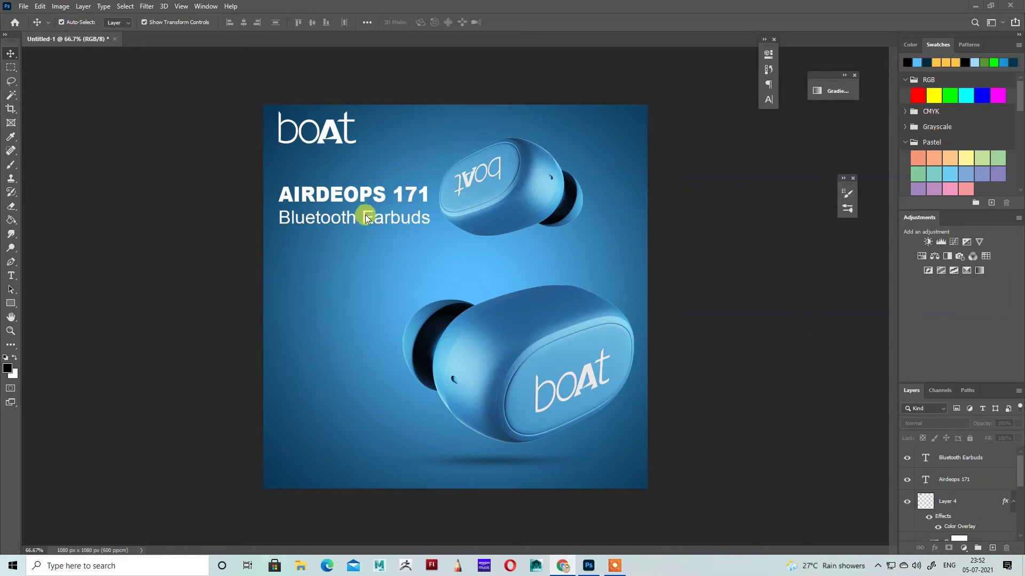
# Duplicate the "Bluetooth Earbuds" text below itself and replace the copy's wording with the copied Airdopes 171 product description
pyautogui.moveTo(366, 219); pyautogui.dragTo(260, 238)
pyautogui.doubleClick(375, 246)
pyautogui.click(357, 247)
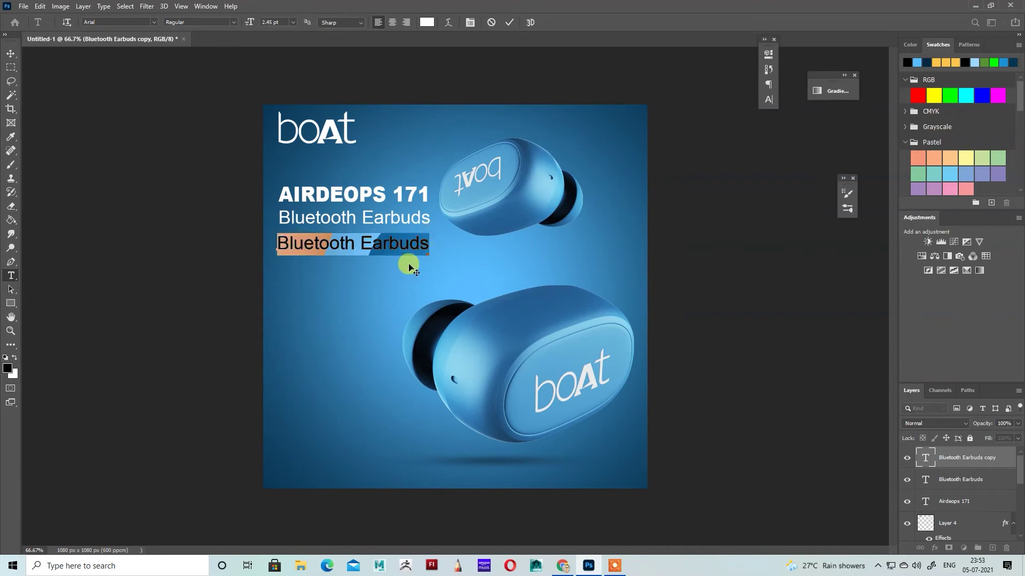
pyautogui.hotkey('ctrl', 'v')
# Set the font size of the whole product description to 1.5 pt
pyautogui.hotkey('ctrl', 'a')
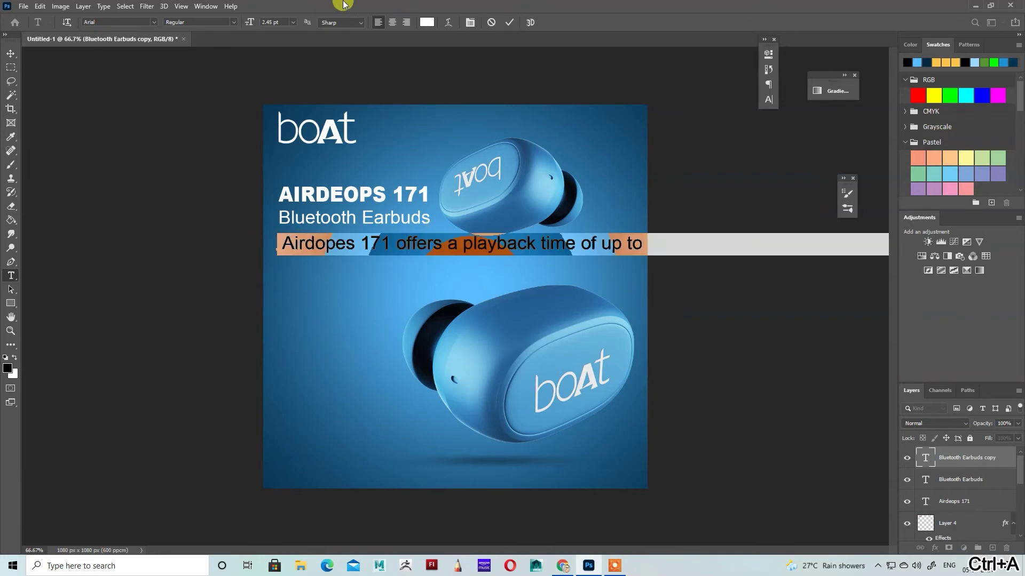
pyautogui.click(272, 22)
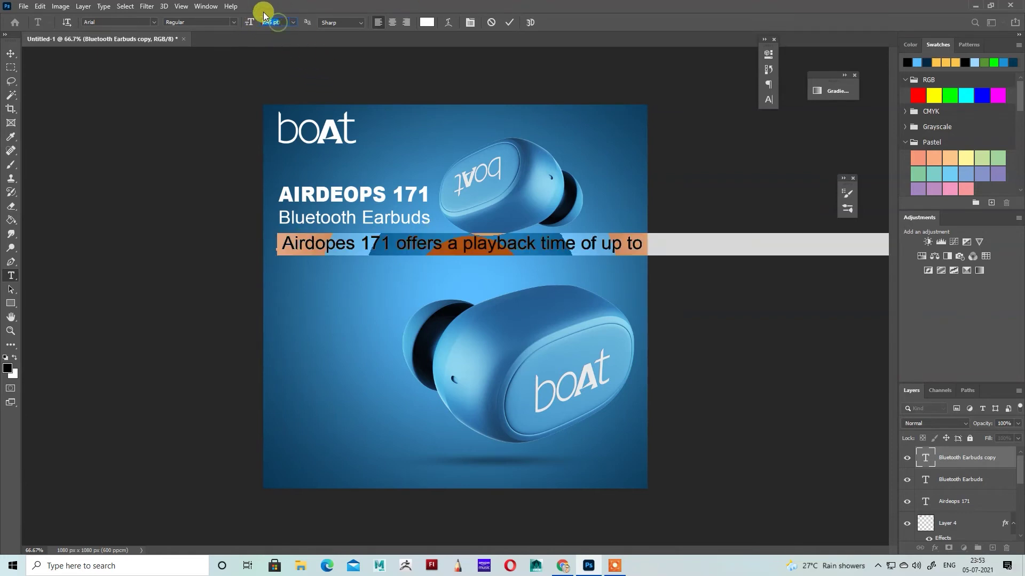
pyautogui.write('1.5')
pyautogui.press('Return')
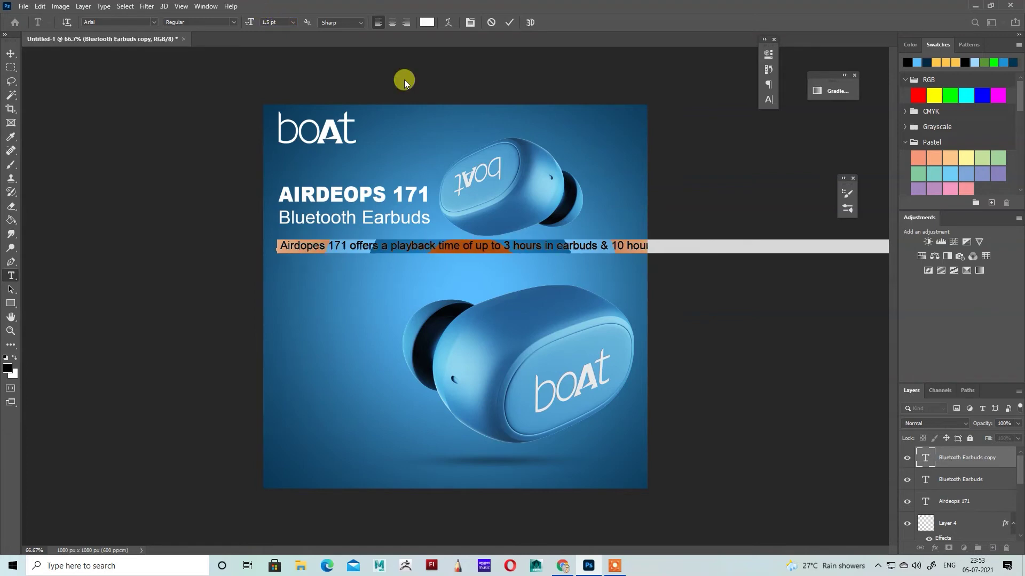
# Break the description into five lines, with breaks after "playback", "in earbuds", "charging case and" and "100% in"
pyautogui.click(466, 247)
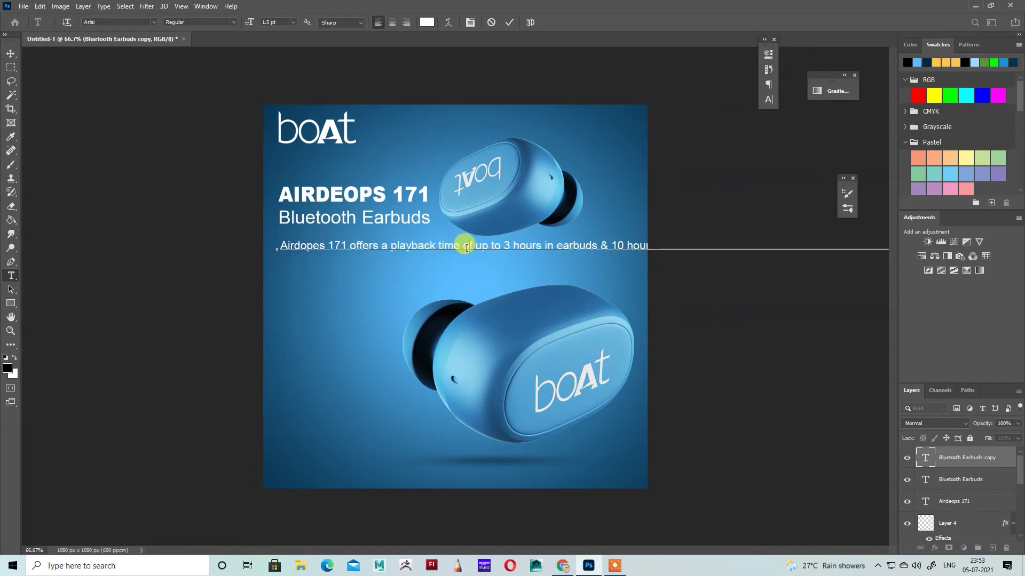
pyautogui.click(438, 245)
pyautogui.press('Return')
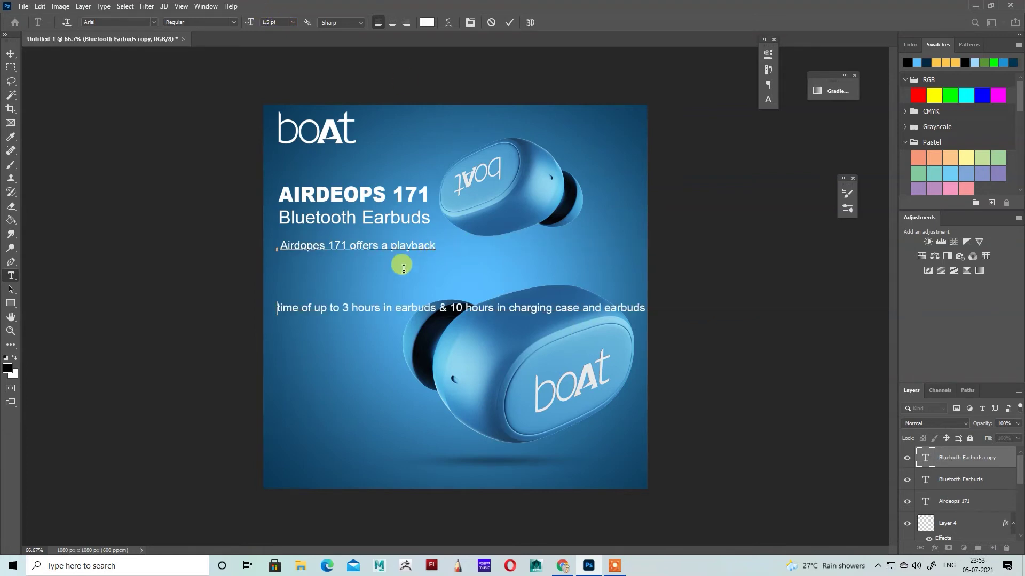
pyautogui.click(436, 306)
pyautogui.press('Return')
pyautogui.click(443, 368)
pyautogui.press('Return')
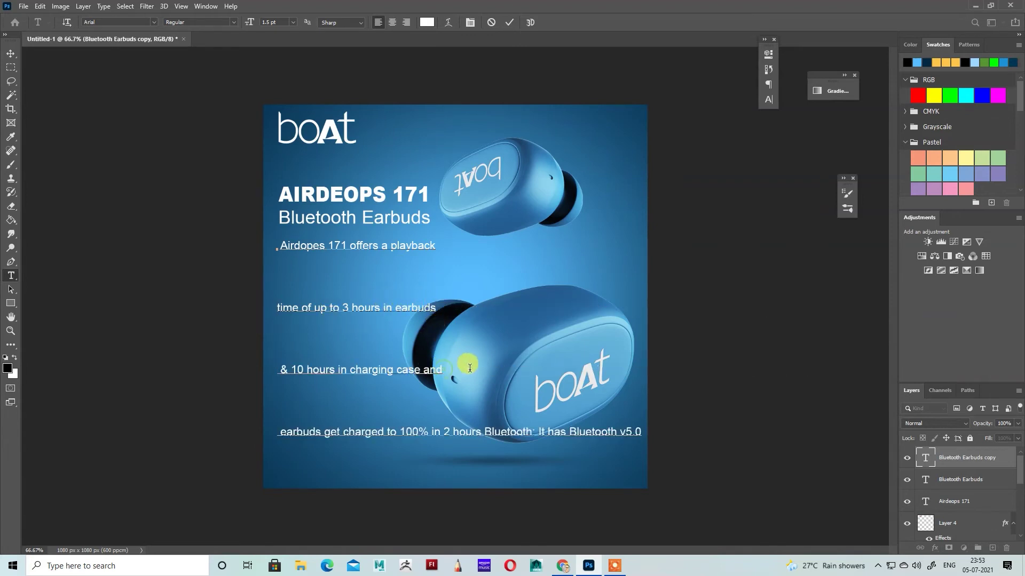
pyautogui.click(441, 431)
pyautogui.press('Return')
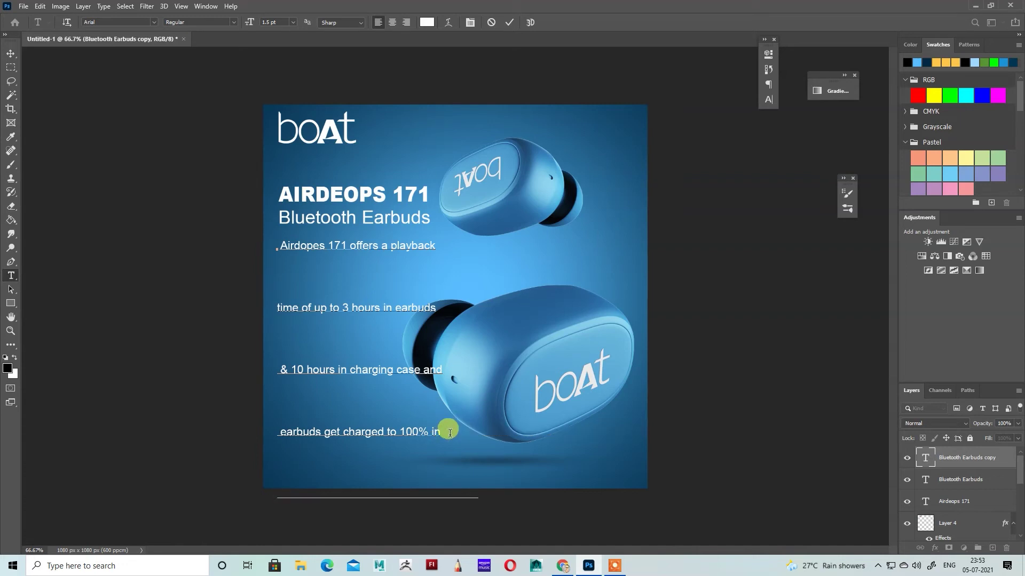
# Set the leading of the whole product description to Auto
pyautogui.hotkey('ctrl', 'a')
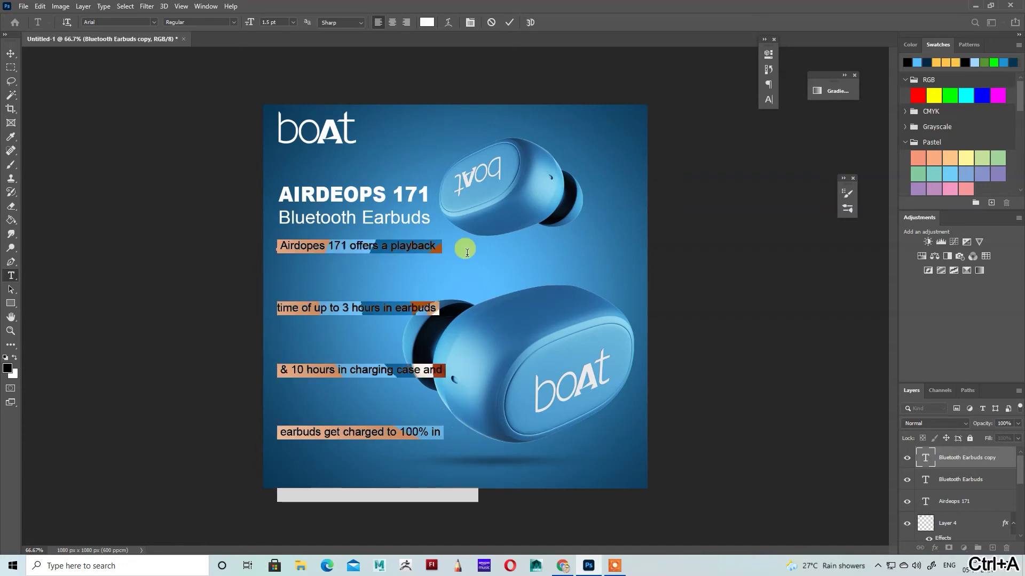
pyautogui.click(470, 22)
pyautogui.click(750, 83)
pyautogui.click(739, 88)
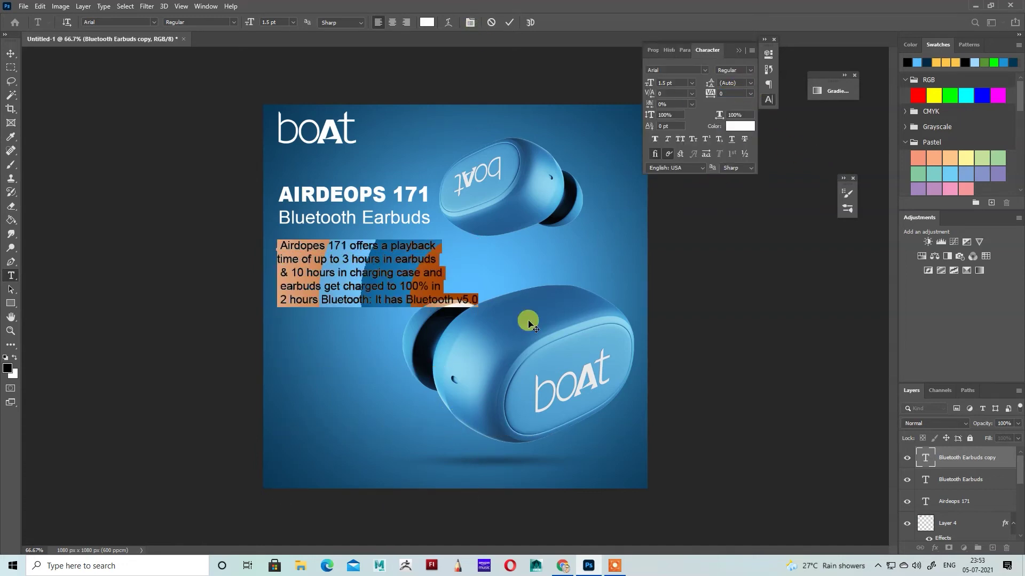
# Move "Bluetooth v5.0" onto its own line and remove the leading spaces from the description's lines
pyautogui.click(403, 298)
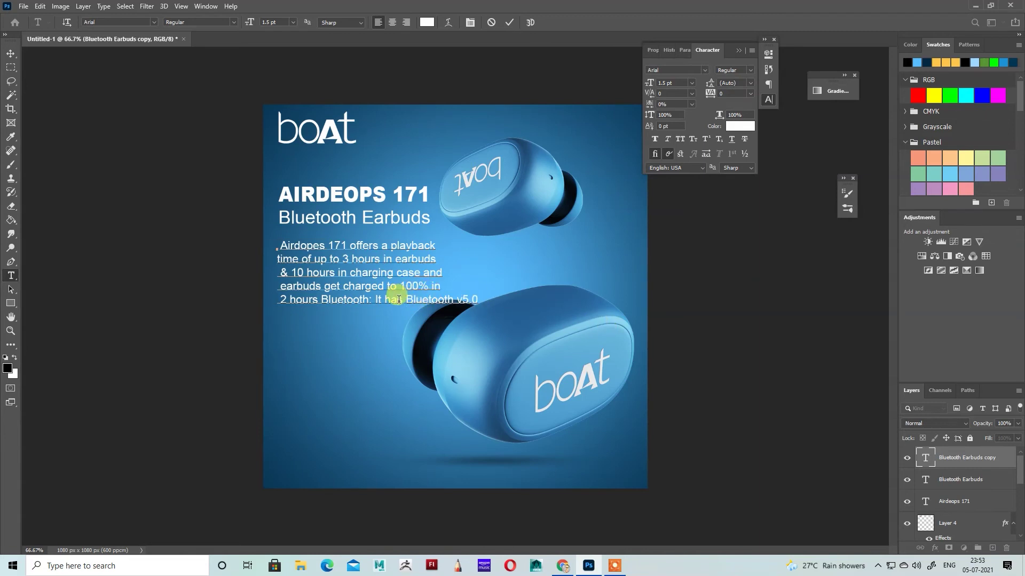
pyautogui.press('Return')
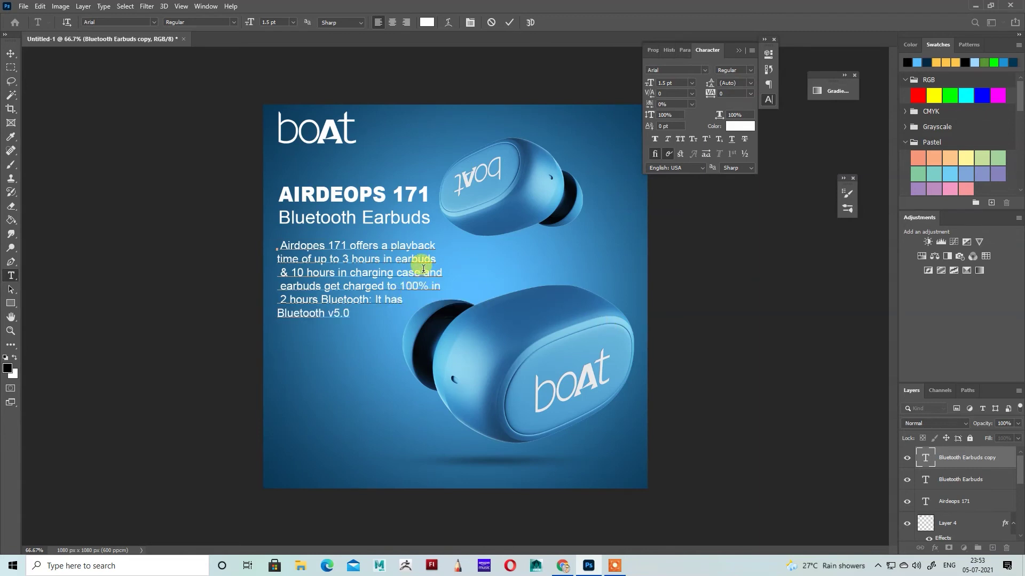
pyautogui.click(282, 301)
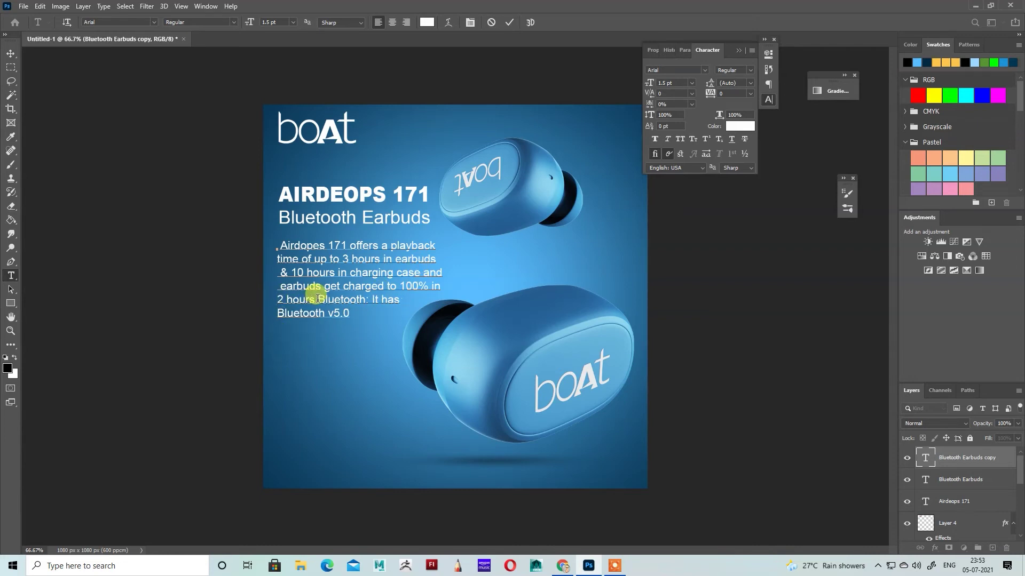
pyautogui.press('BackSpace')
pyautogui.click(281, 274)
pyautogui.press('BackSpace')
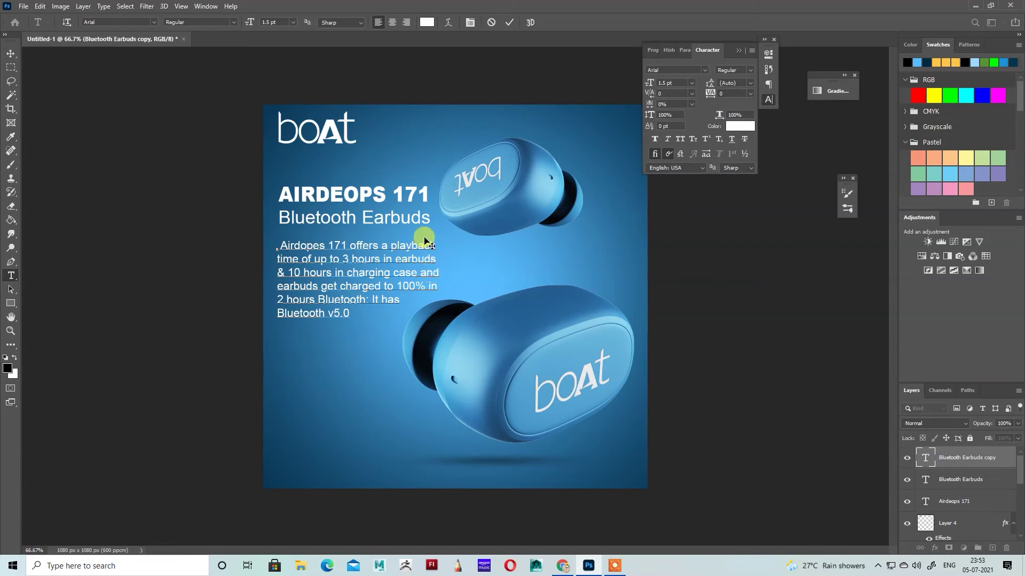
pyautogui.click(294, 248)
pyautogui.click(333, 246)
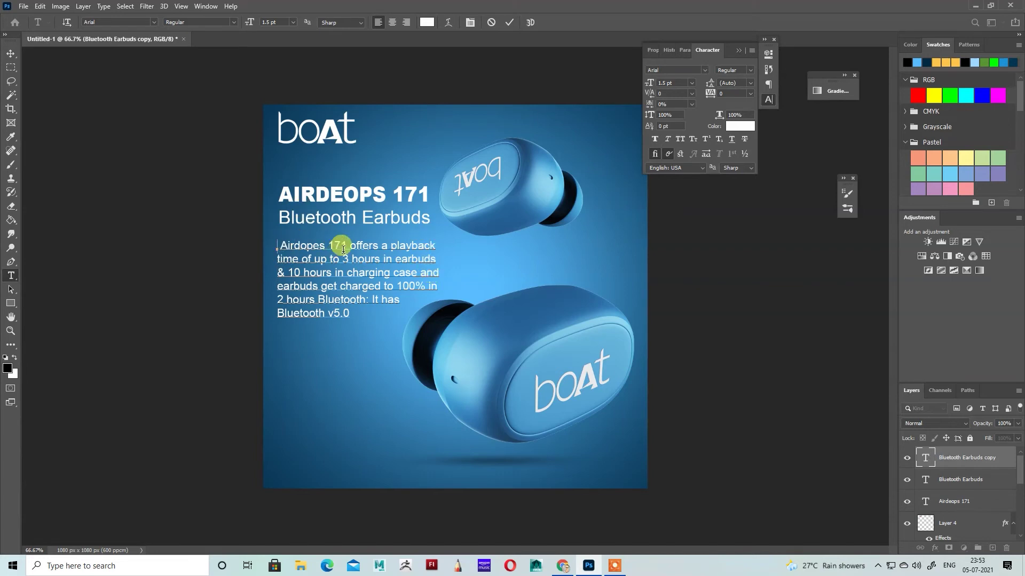
pyautogui.press('Delete')
pyautogui.hotkey('ctrl', 'Return')
pyautogui.press('v')
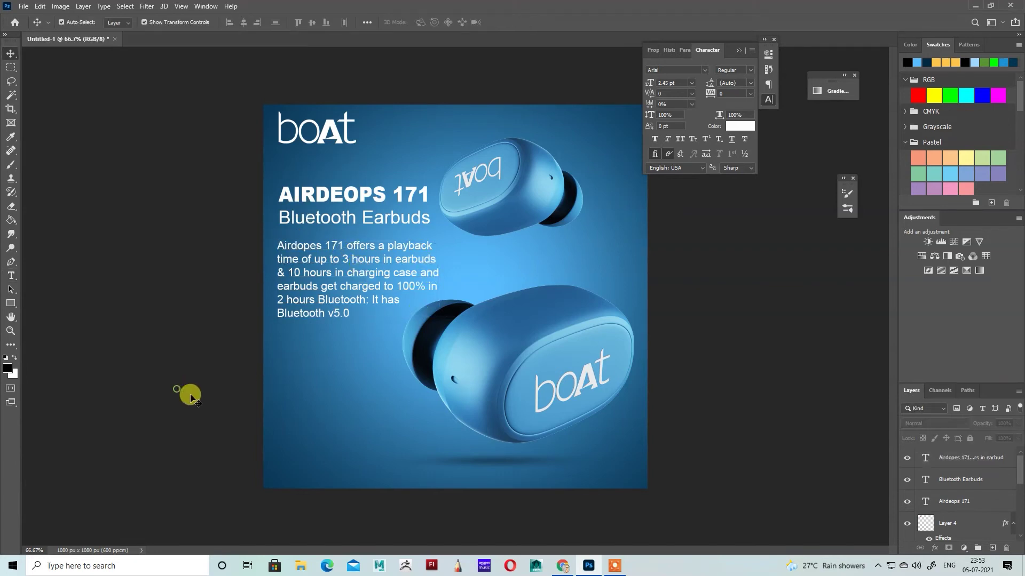
# Reduce the font size of the whole product description to 1 pt
pyautogui.doubleClick(360, 241)
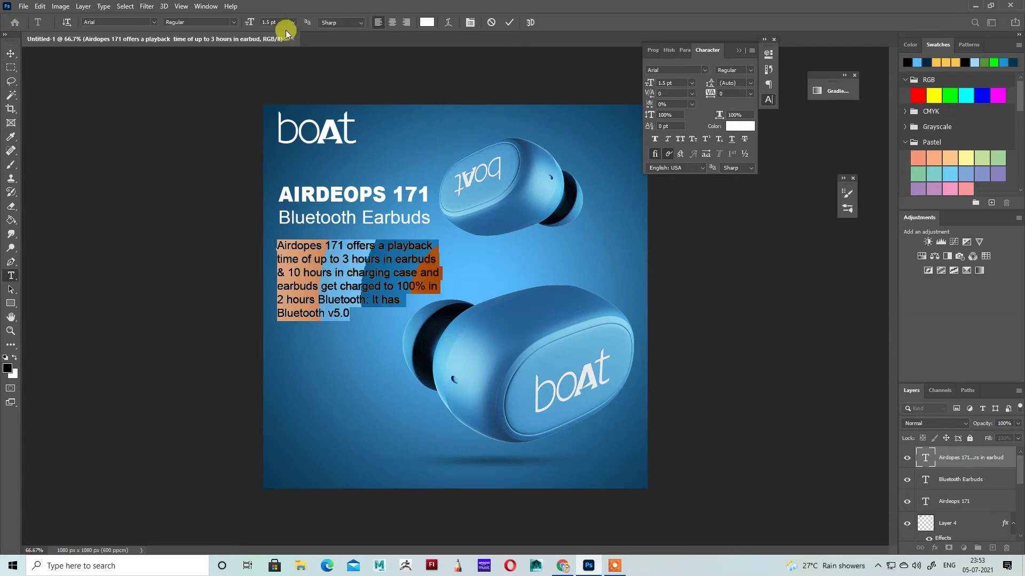
pyautogui.write('1')
pyautogui.press('Return')
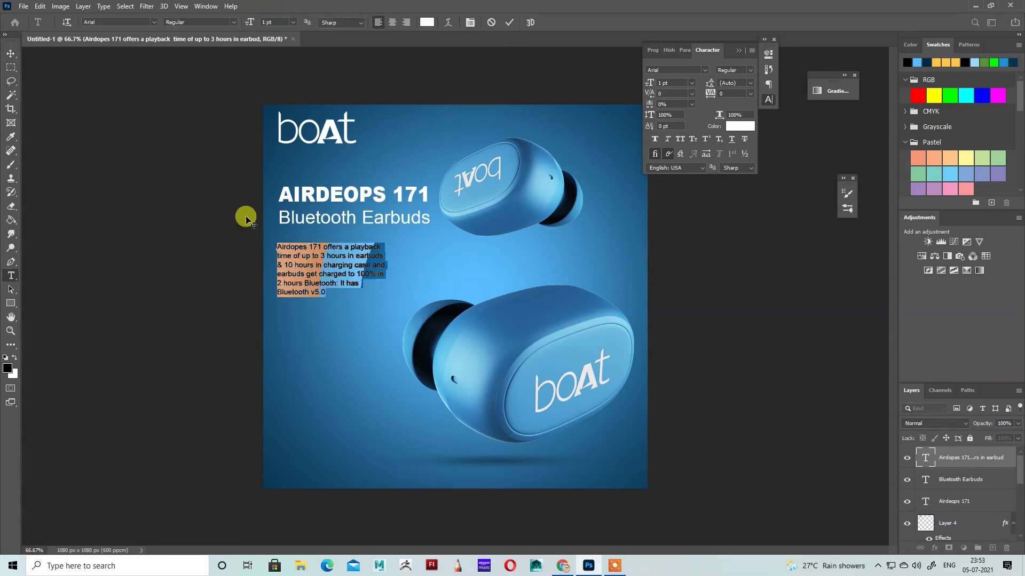
# Move the description up close beneath "Bluetooth Earbuds", roughly aligned with its left edge, and deselect all layers
pyautogui.click(10, 53)
pyautogui.moveTo(367, 274); pyautogui.dragTo(369, 260)
pyautogui.click(343, 348)
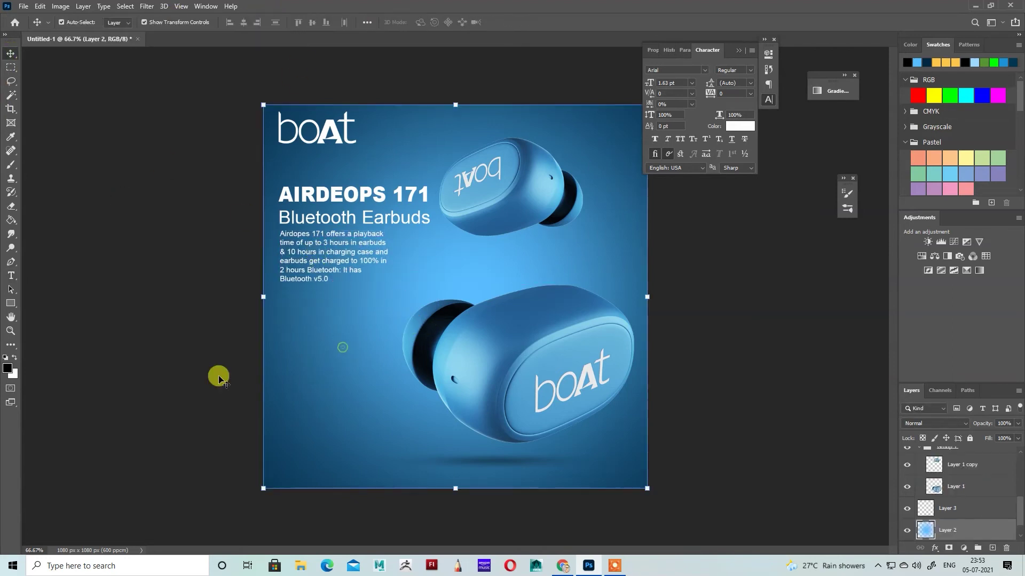
pyautogui.click(75, 333)
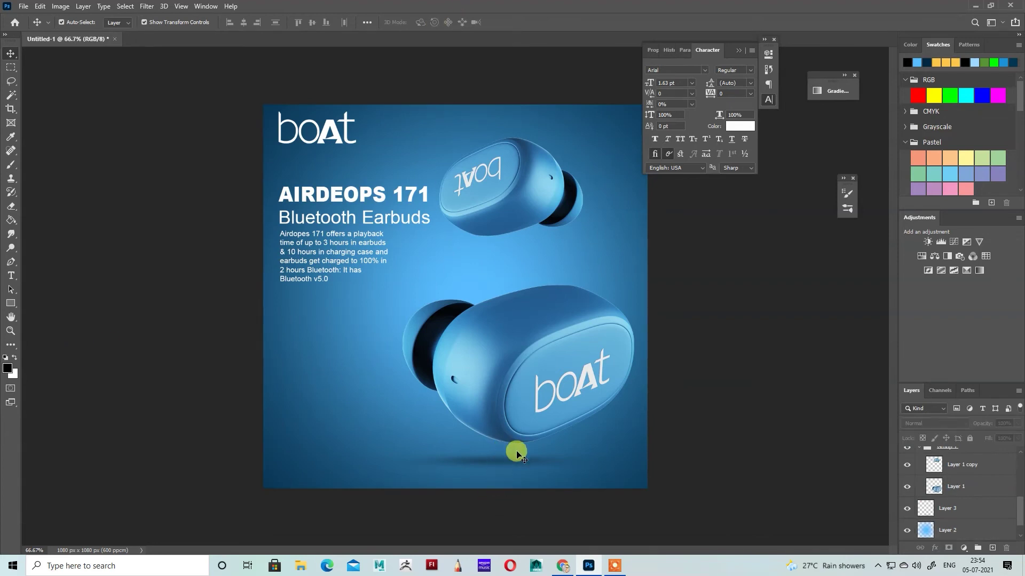
# Shift the upper, smaller earbud to the right, away from the product text, and deselect it
pyautogui.moveTo(510, 173); pyautogui.dragTo(558, 173)
pyautogui.click(809, 308)
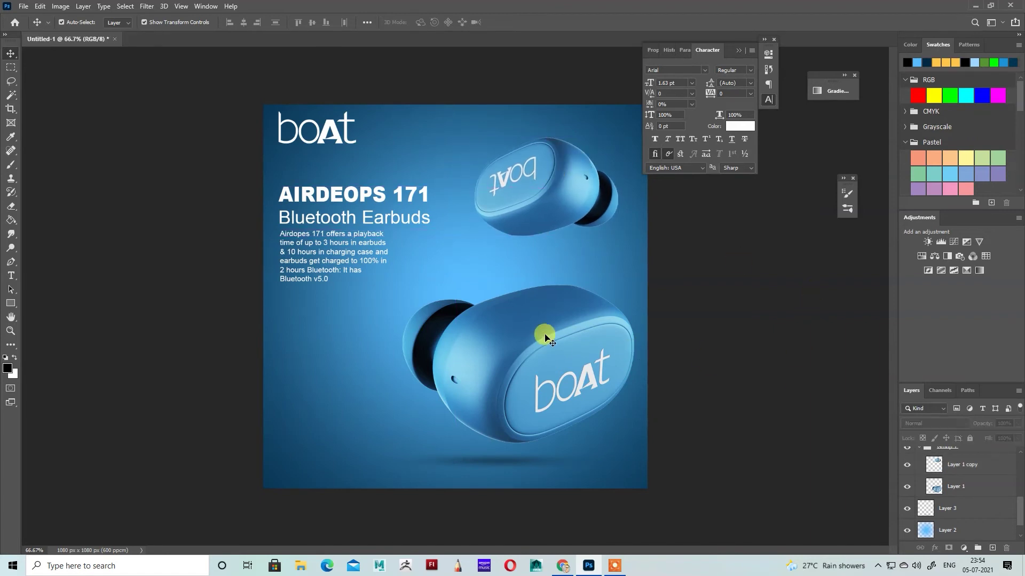
# Draw a rounded rectangle about 253 × 95 px below the product description and fill it with white
pyautogui.click(11, 303)
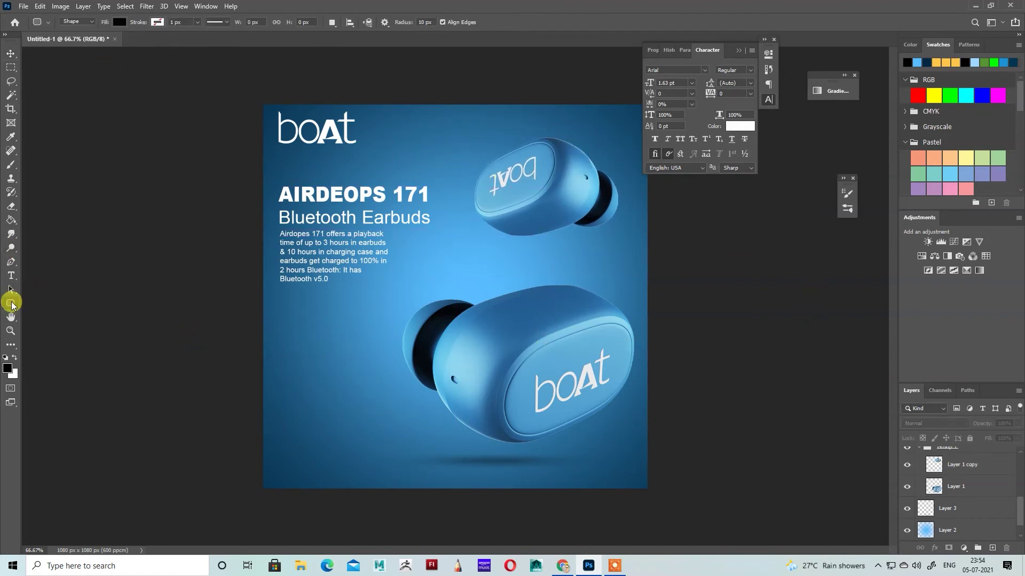
pyautogui.click(54, 302)
pyautogui.moveTo(283, 325); pyautogui.dragTo(369, 355)
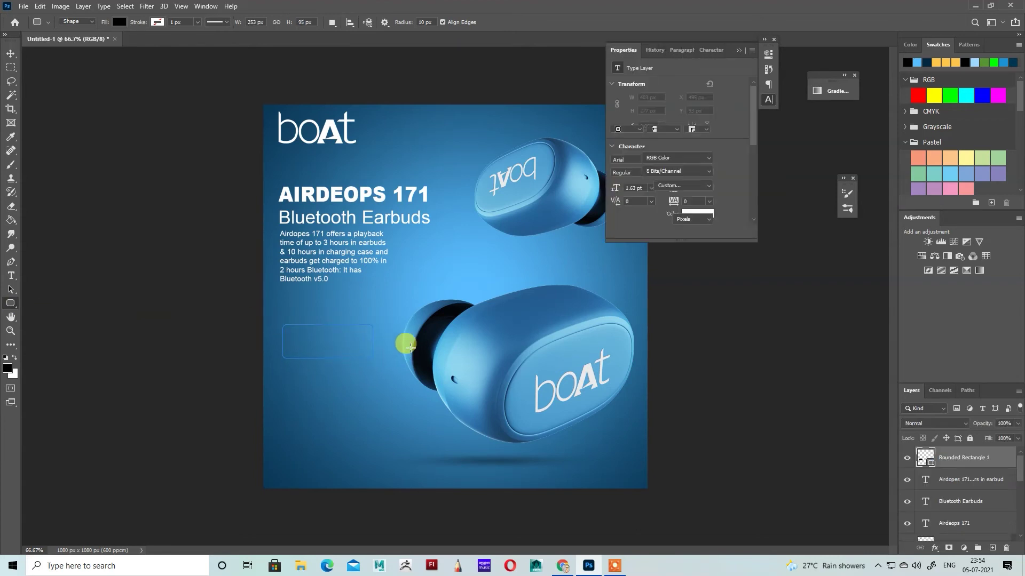
pyautogui.click(617, 118)
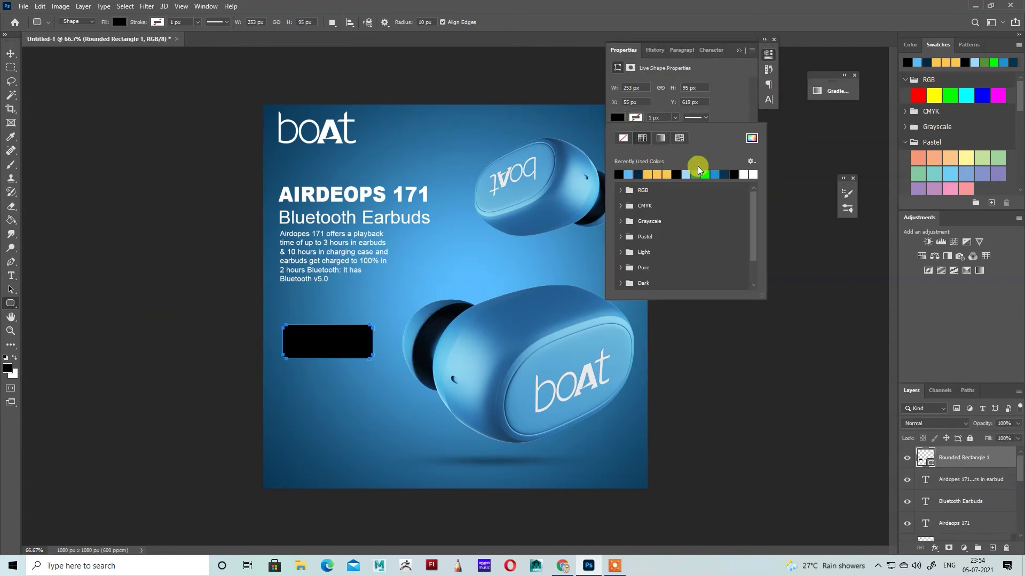
pyautogui.click(752, 172)
pyautogui.click(740, 51)
# Move the white rectangle down towards the poster's lower edge and enlarge it to about 304 × 114 px
pyautogui.click(10, 53)
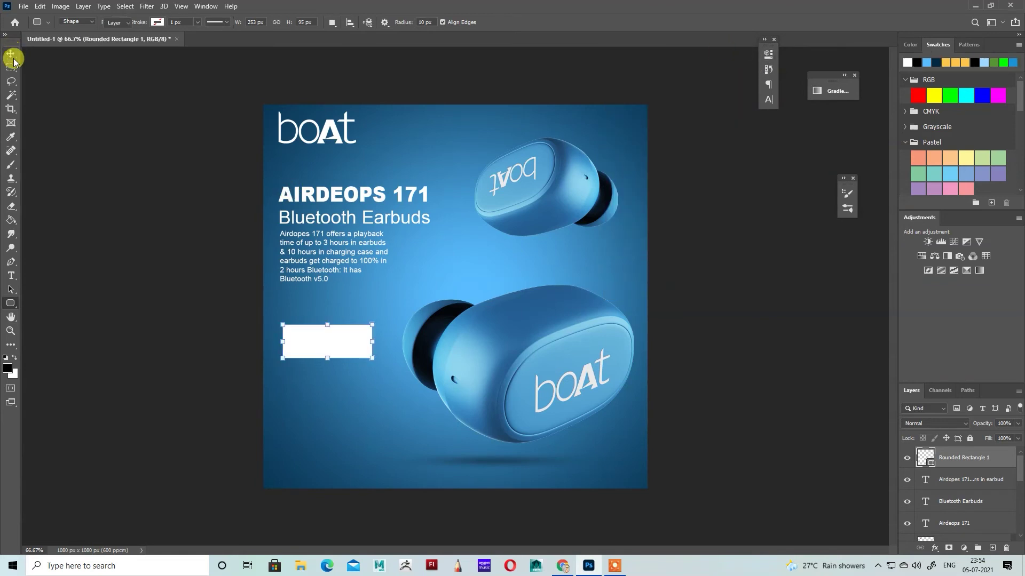
pyautogui.moveTo(350, 349); pyautogui.dragTo(393, 448)
pyautogui.hotkey('ctrl', 't')
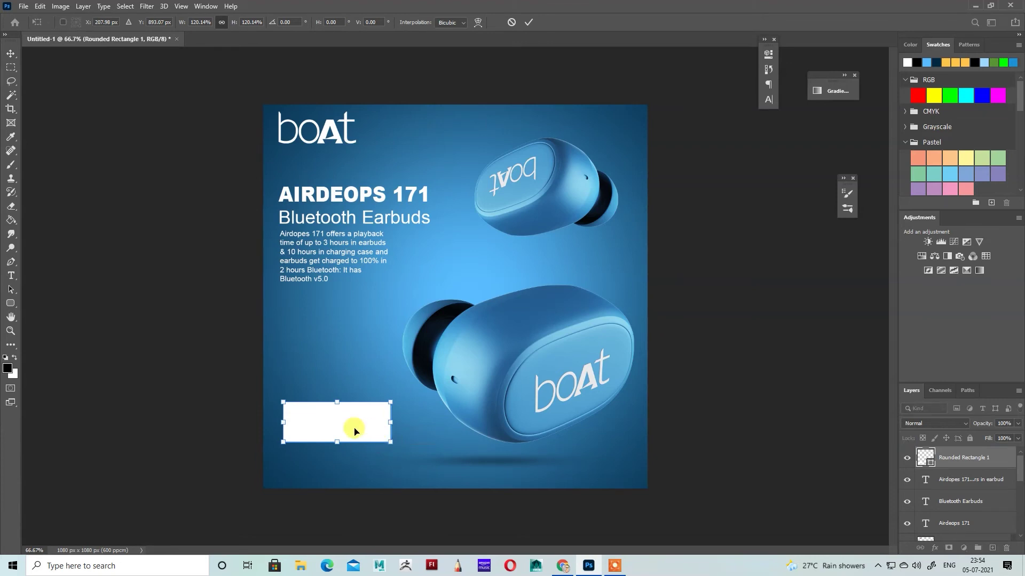
pyautogui.click(769, 69)
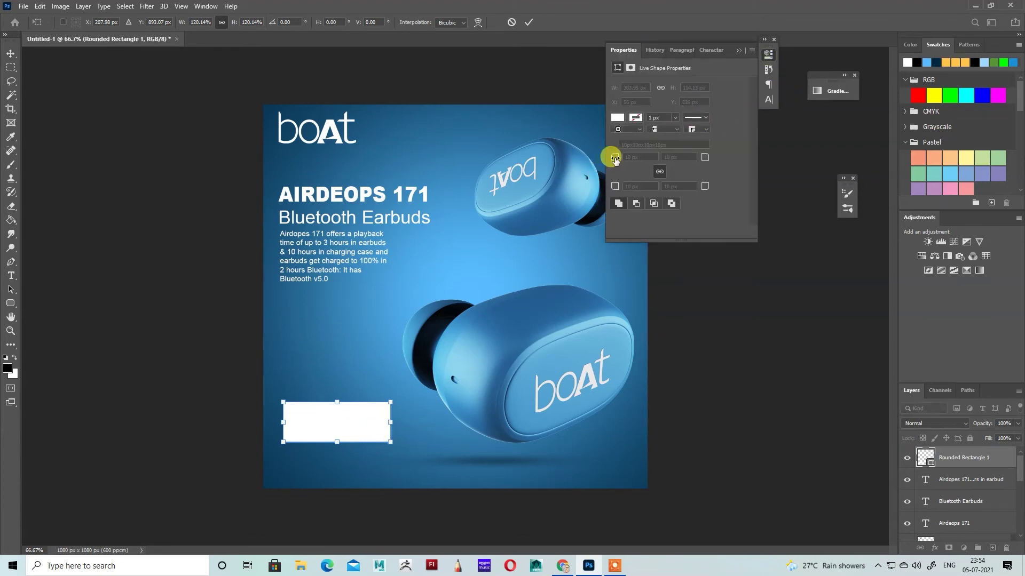
pyautogui.press('Return')
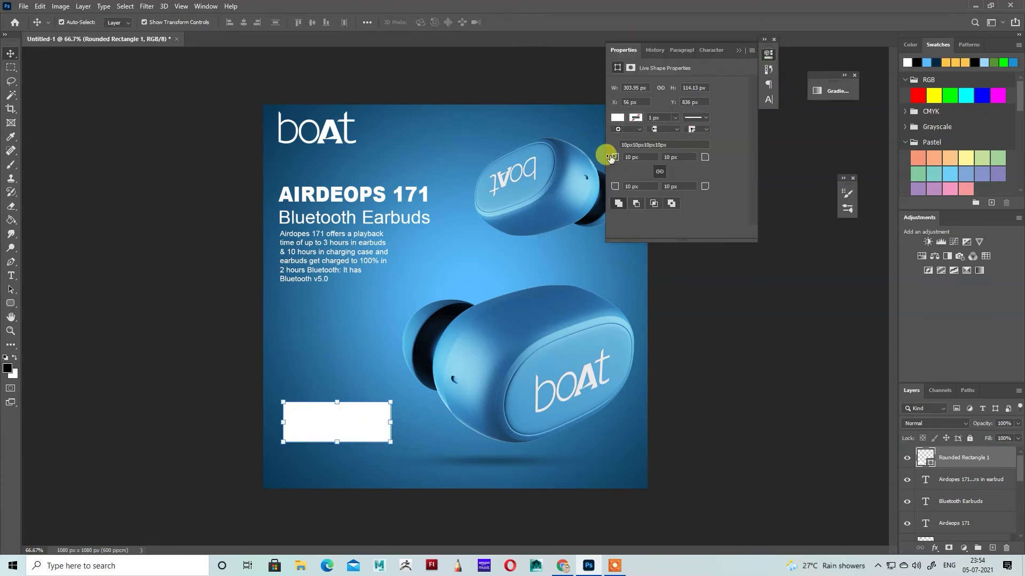
# Set the white rectangle's corner radius to 30 px, then increase it until the rectangle becomes a pill-shaped button
pyautogui.click(627, 157)
pyautogui.write('30')
pyautogui.press('Return')
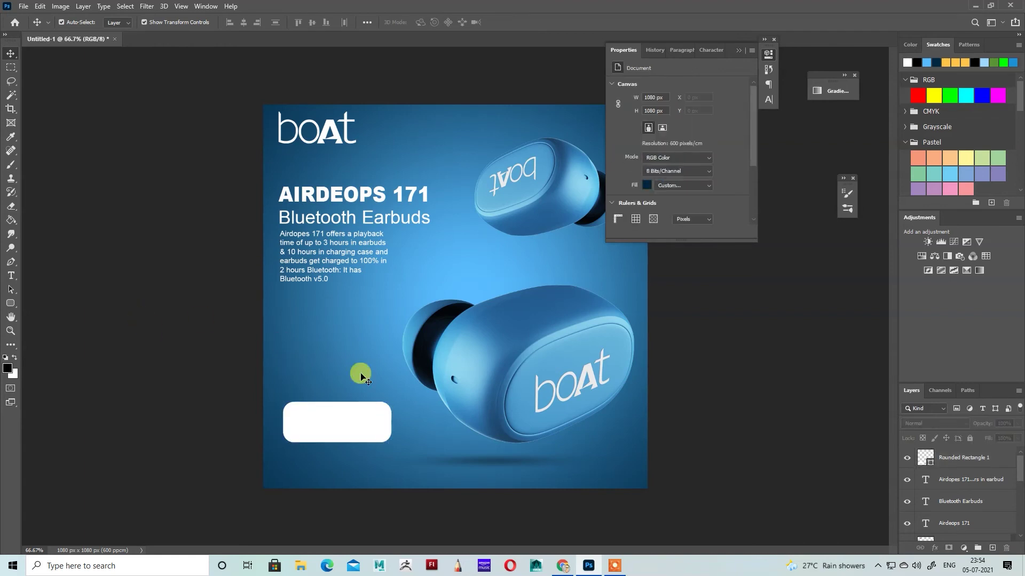
pyautogui.moveTo(616, 161); pyautogui.dragTo(638, 160)
pyautogui.click(321, 226)
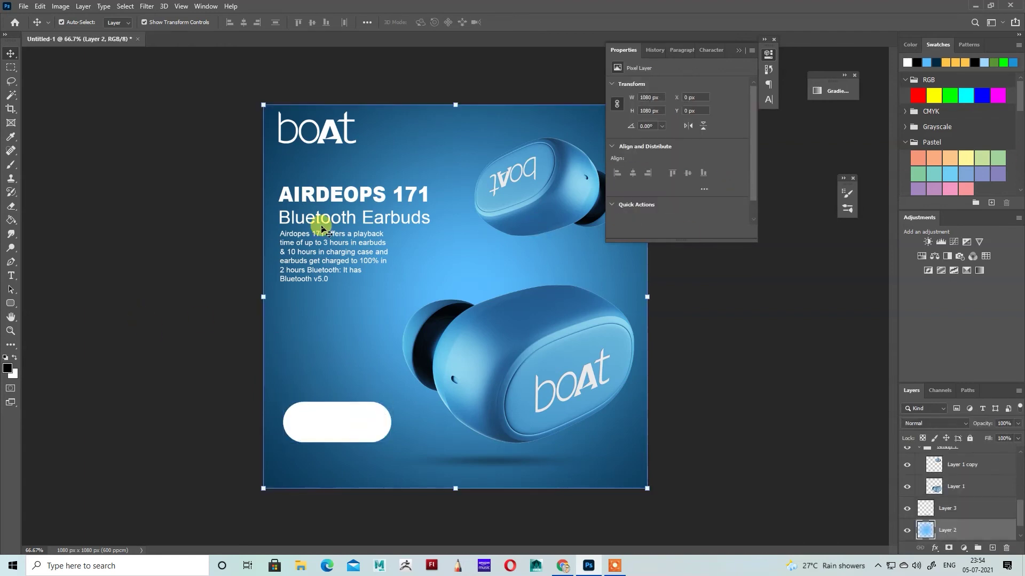
# Duplicate "Bluetooth Earbuds" onto the white button, colour the copy black and place its layer above the rounded rectangle
pyautogui.click(354, 430)
pyautogui.moveTo(337, 215); pyautogui.dragTo(376, 431)
pyautogui.click(916, 63)
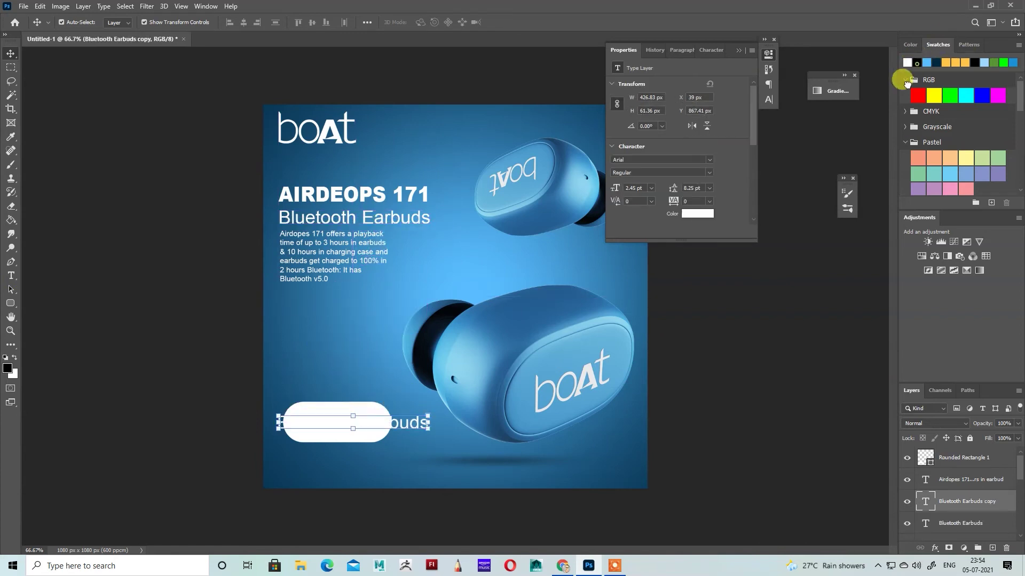
pyautogui.moveTo(976, 498); pyautogui.dragTo(969, 448)
# Replace the wording of the black text copy with "SHOP NOW"
pyautogui.doubleClick(394, 422)
pyautogui.press('BackSpace')
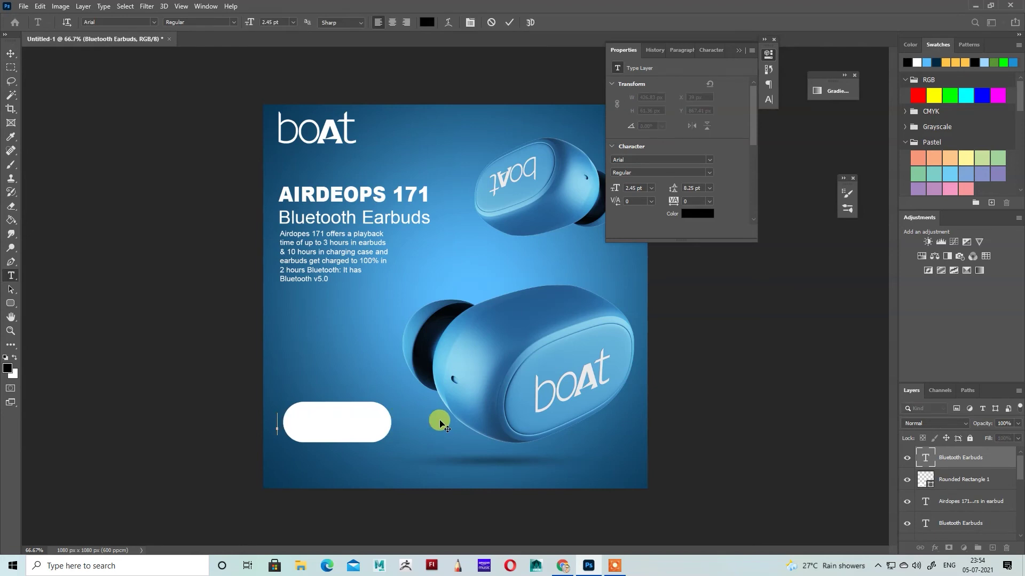
pyautogui.write('SHOP NOW')
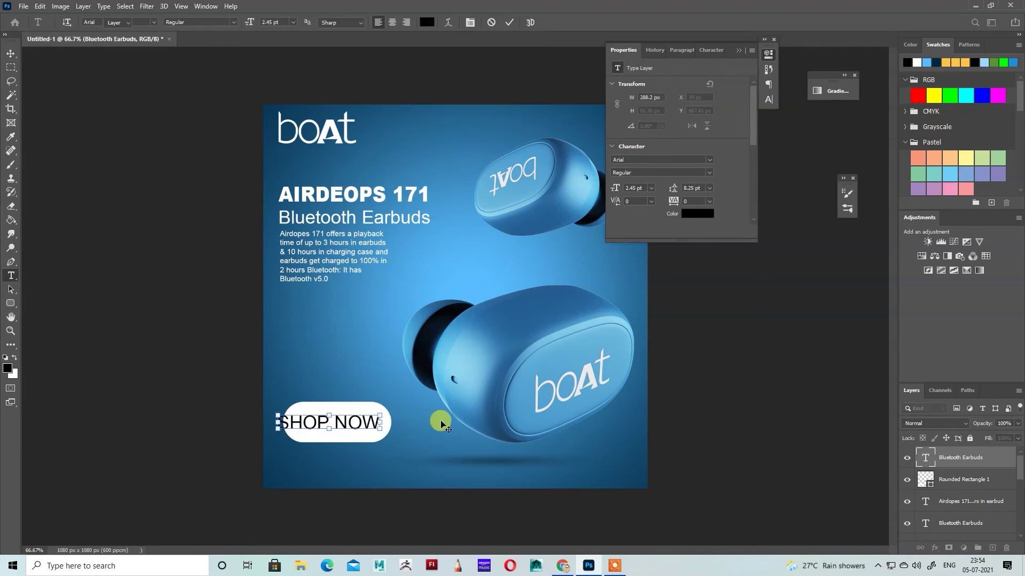
pyautogui.hotkey('ctrl', 'Return')
# Shrink "SHOP NOW" to about 2.15 pt and position it inside the white button
pyautogui.press('v')
pyautogui.moveTo(359, 423); pyautogui.dragTo(382, 407)
pyautogui.press('Return')
# Set the "SHOP NOW" font style to Black and nudge the text left until it is centred in the button
pyautogui.click(655, 50)
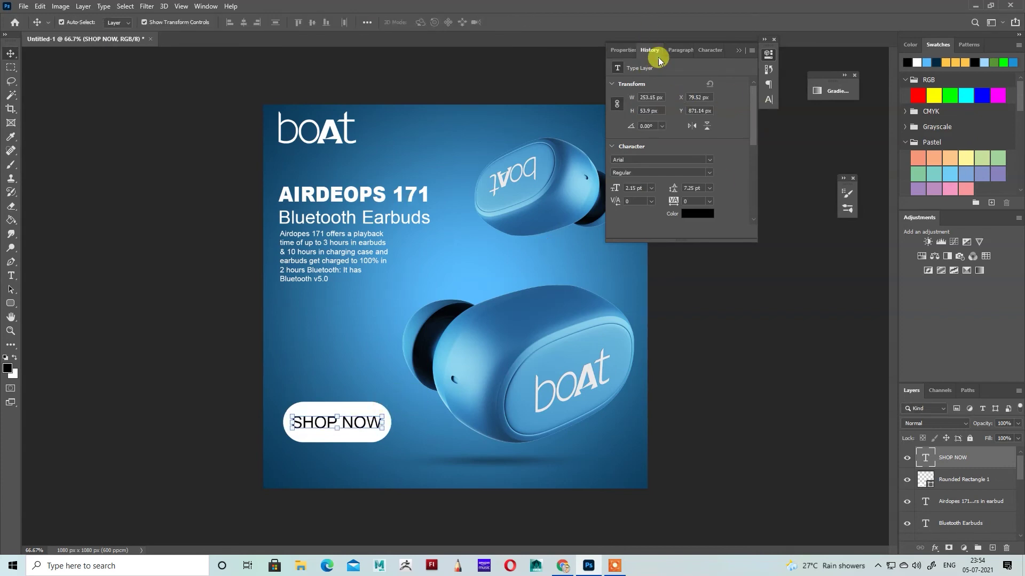
pyautogui.click(708, 51)
pyautogui.click(750, 70)
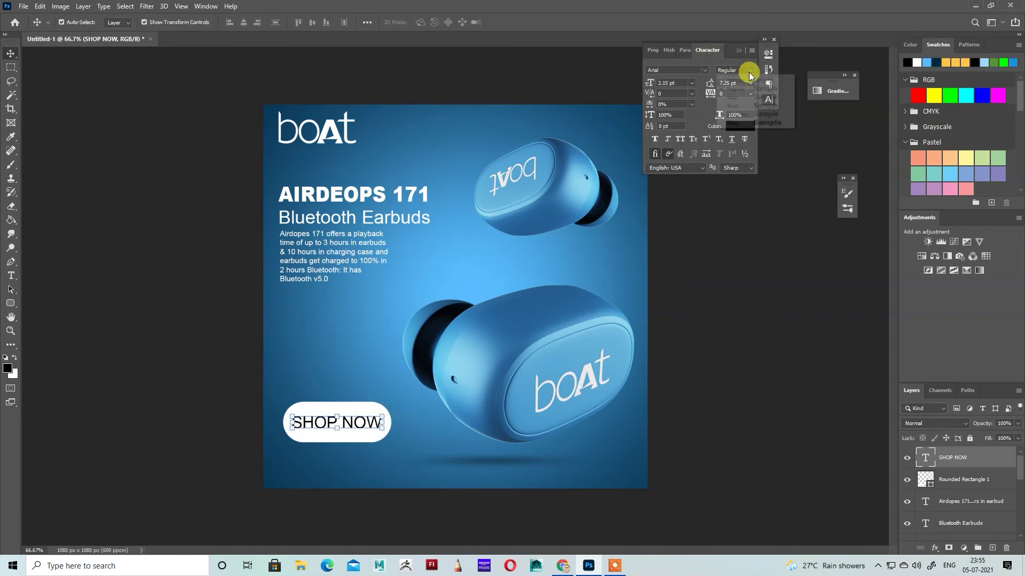
pyautogui.click(758, 124)
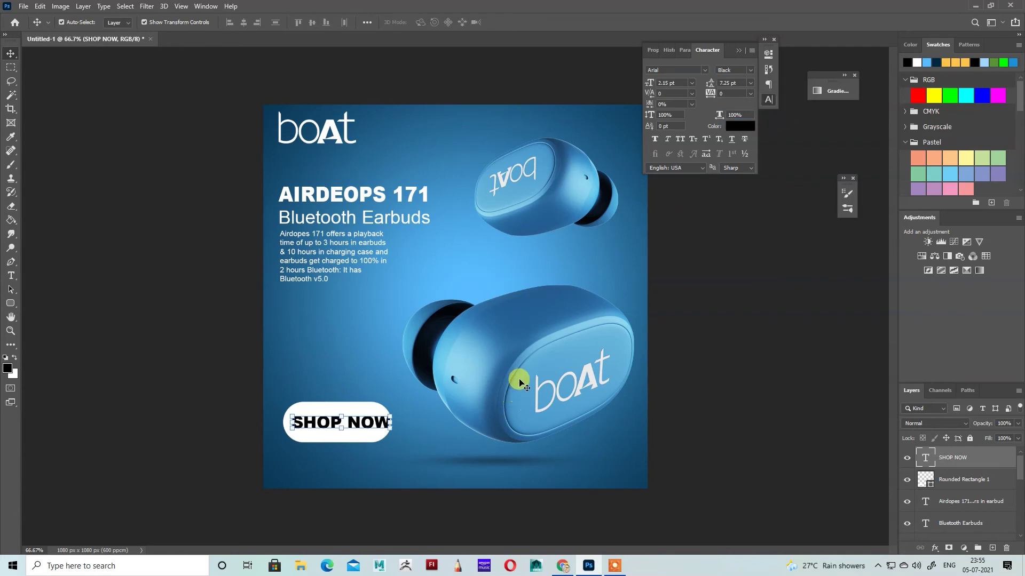
pyautogui.press('Left')
pyautogui.press('Left')
pyautogui.press('Left')
pyautogui.press('Left')
pyautogui.press('Left')
pyautogui.press('Left')
pyautogui.press('Left')
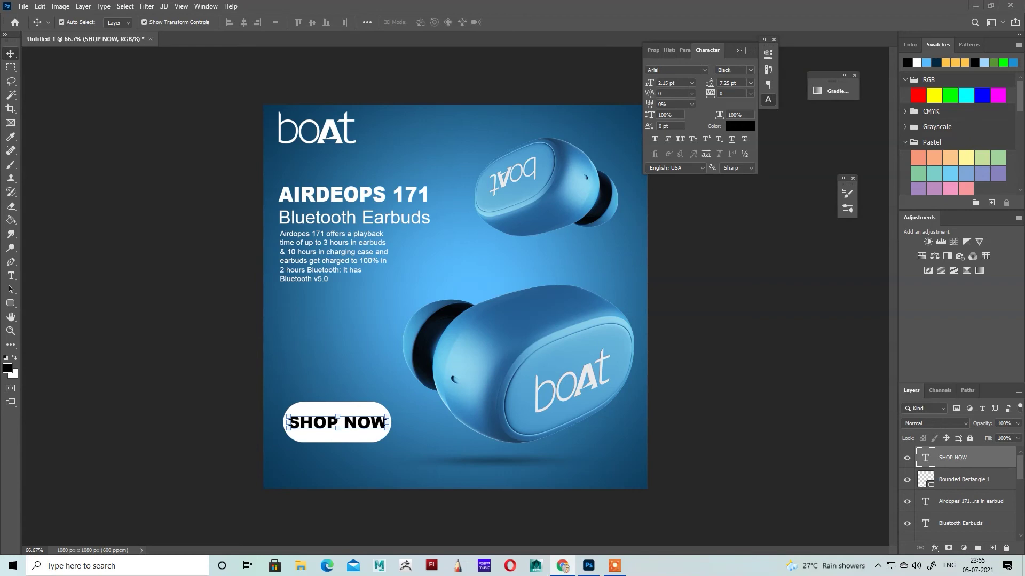
pyautogui.click(366, 334)
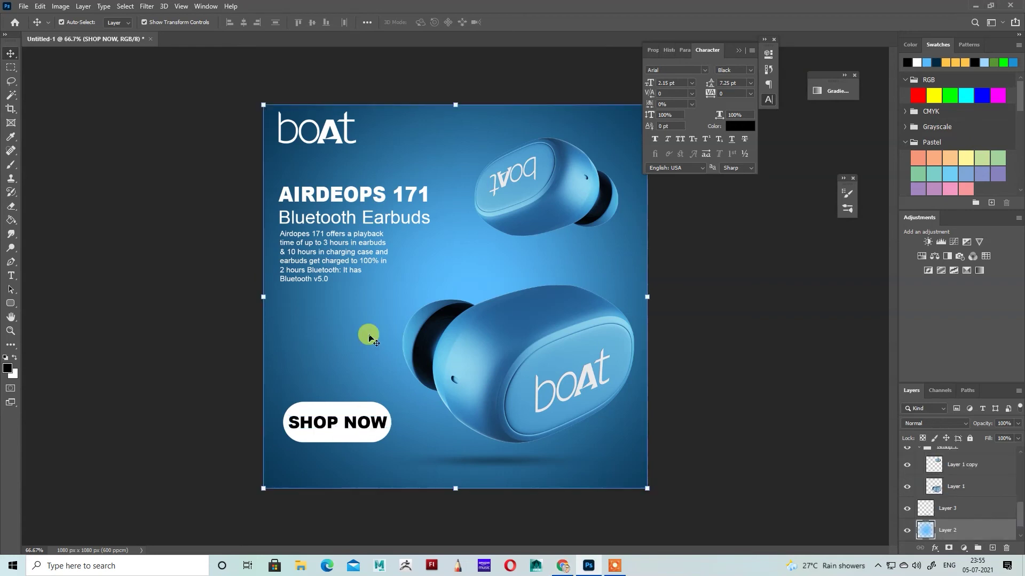
pyautogui.click(404, 218)
pyautogui.moveTo(404, 218); pyautogui.dragTo(407, 455)
pyautogui.doubleClick(407, 453)
pyautogui.press('Home')
pyautogui.hotkey('ctrl', 'a')
pyautogui.write('www.boat-lifestyle.com')
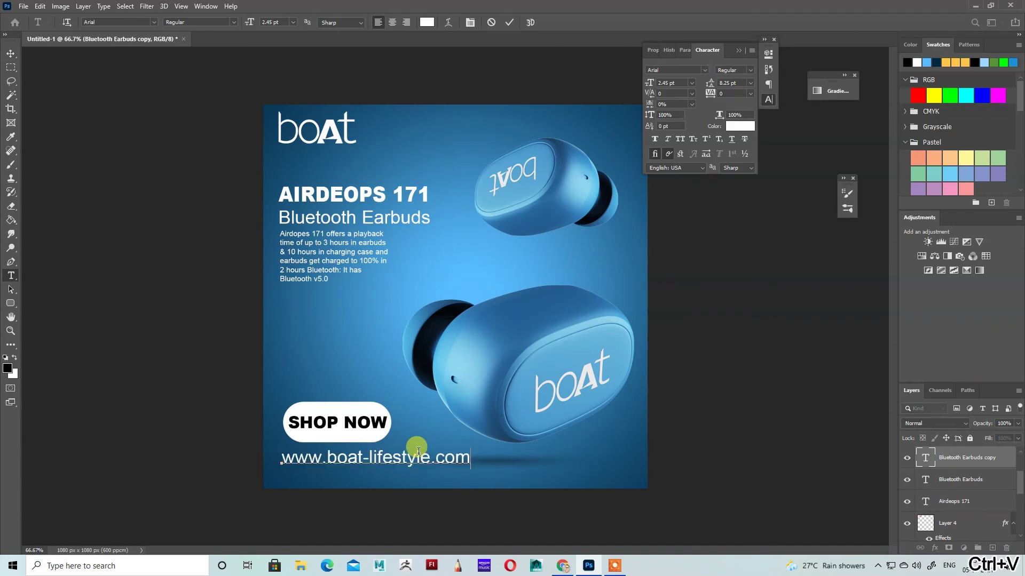
pyautogui.press('Escape')
# Shrink the website address to about 1.49 pt and place it in the poster's lower-left corner beneath the button
pyautogui.press('v')
pyautogui.moveTo(427, 459); pyautogui.dragTo(591, 479)
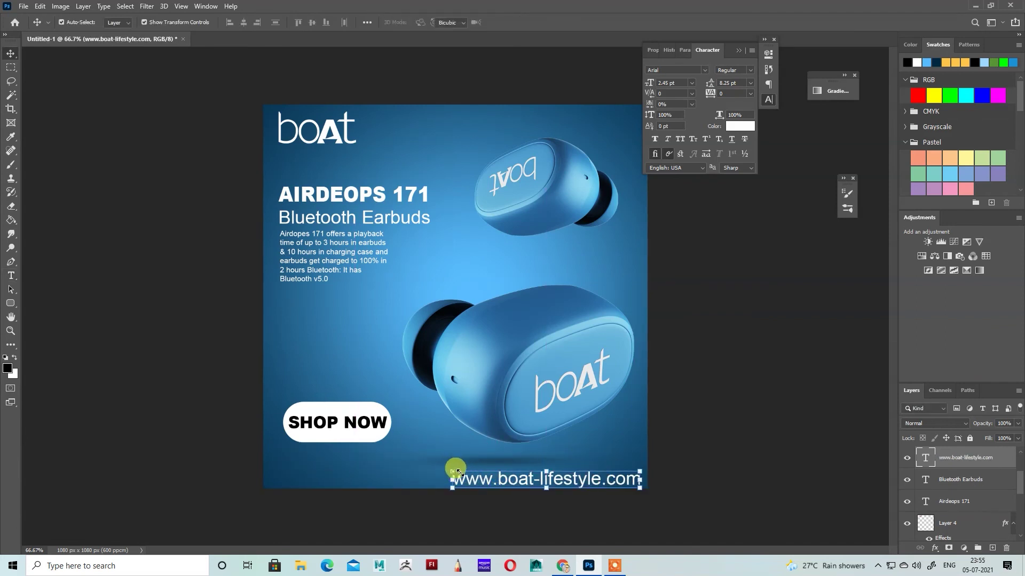
pyautogui.moveTo(454, 470); pyautogui.dragTo(485, 473)
pyautogui.moveTo(584, 481); pyautogui.dragTo(366, 480)
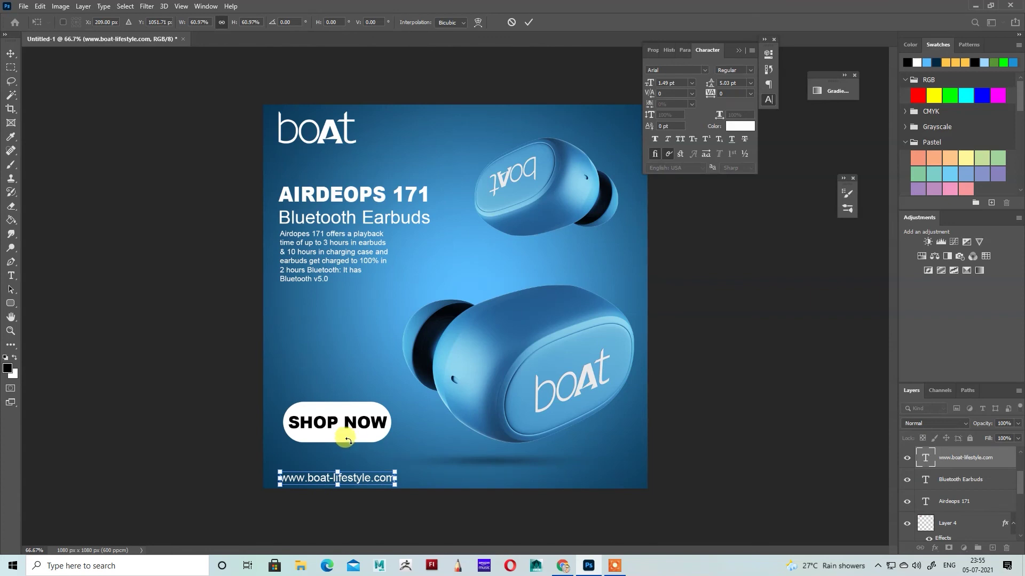
pyautogui.press('Return')
pyautogui.click(326, 483)
# Move the white button together with its "SHOP NOW" label up to just beneath the product description
pyautogui.click(341, 430)
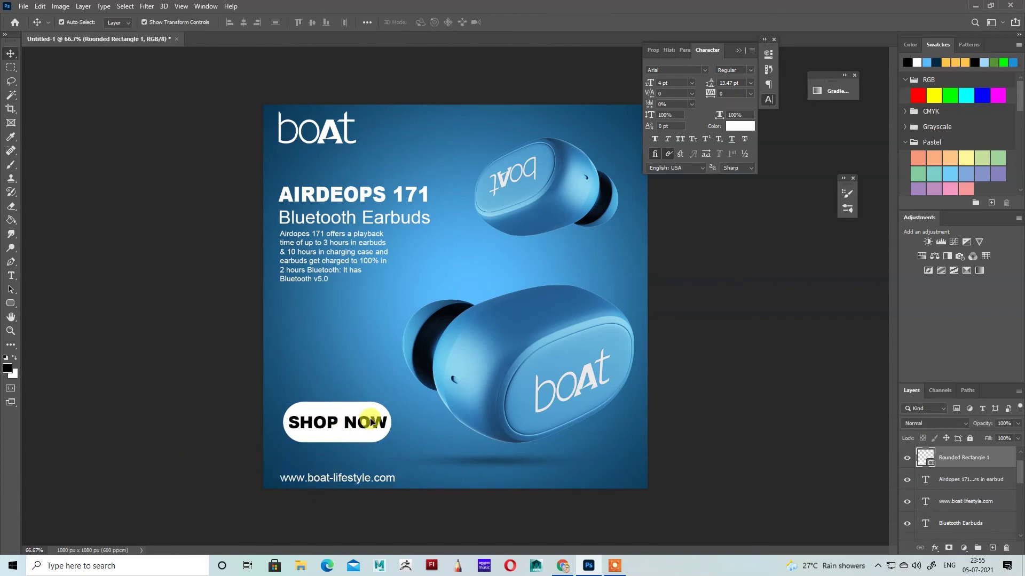
pyautogui.keyDown('shift'); pyautogui.click(371, 422); pyautogui.keyUp('shift')
pyautogui.moveTo(371, 422); pyautogui.dragTo(368, 305)
# Scale the "SHOP NOW" label down slightly, keep it centred in the button, and deselect all layers
pyautogui.click(343, 304)
pyautogui.hotkey('ctrl', 't')
pyautogui.press('Return')
pyautogui.click(158, 308)
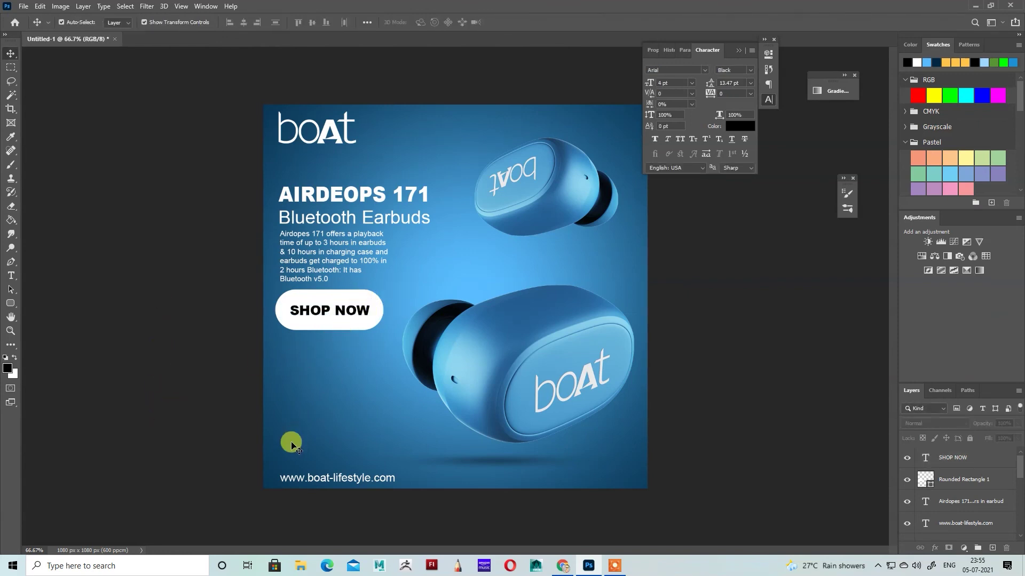
# Shift the button and its label slightly down to leave a gap below the description, and deselect them
pyautogui.click(353, 333)
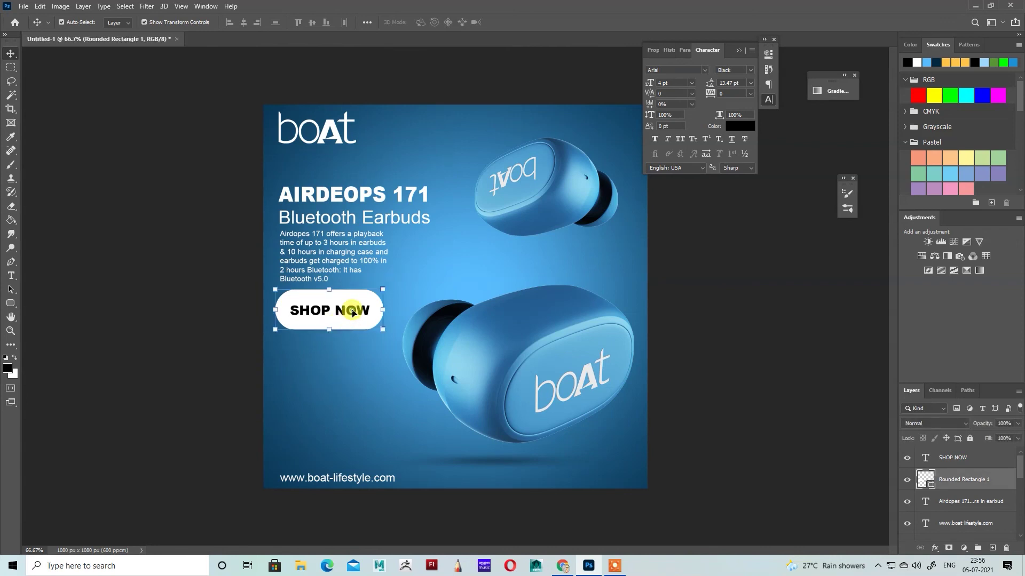
pyautogui.keyDown('shift'); pyautogui.click(343, 314); pyautogui.keyUp('shift')
pyautogui.moveTo(343, 323); pyautogui.dragTo(342, 339)
pyautogui.click(141, 389)
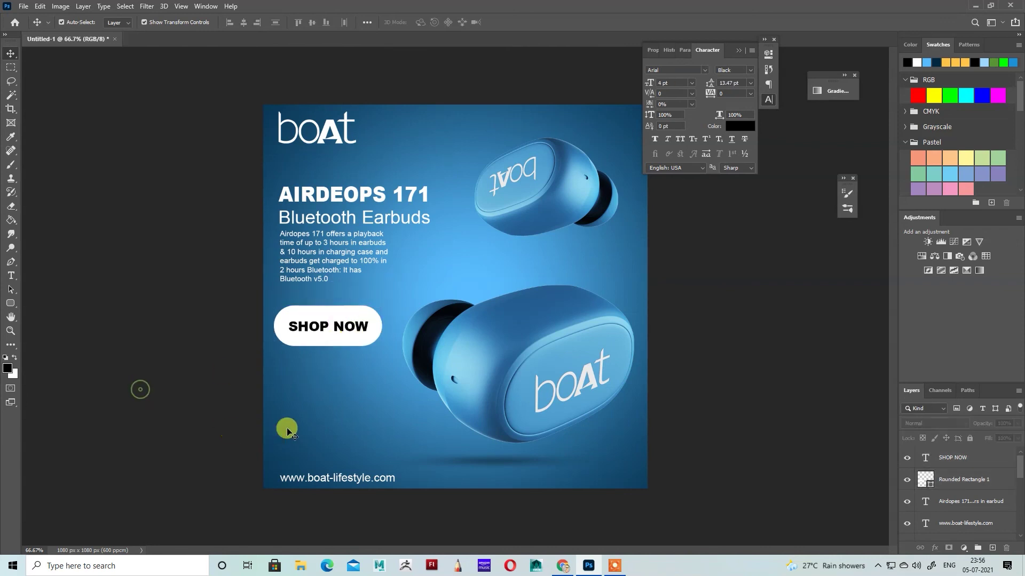
# Scale the button and its label to about 86%, align their left edge with the logo and title, and deselect them
pyautogui.click(356, 335)
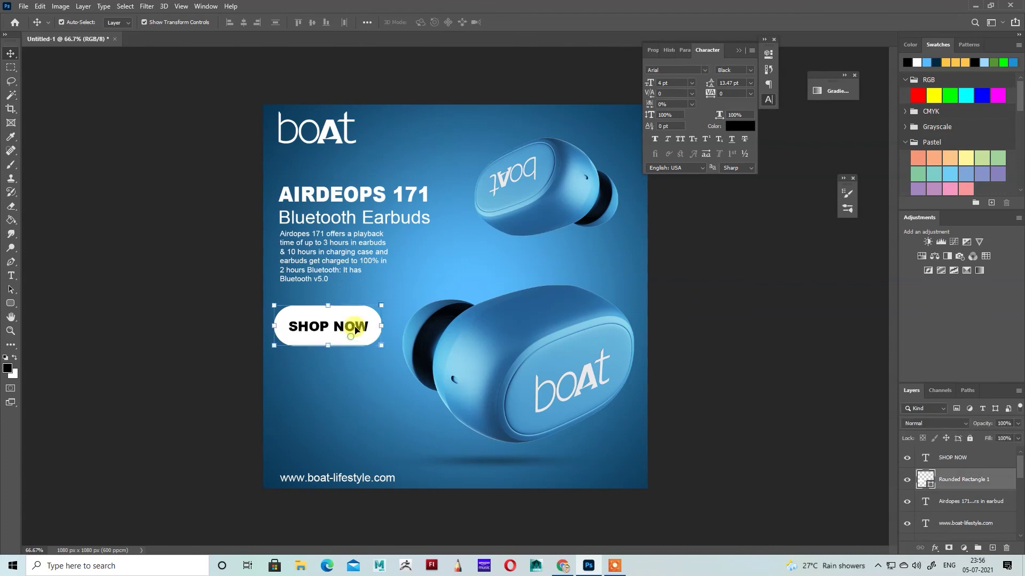
pyautogui.keyDown('shift'); pyautogui.click(354, 327); pyautogui.keyUp('shift')
pyautogui.moveTo(382, 306); pyautogui.dragTo(373, 309)
pyautogui.moveTo(355, 318); pyautogui.dragTo(351, 320)
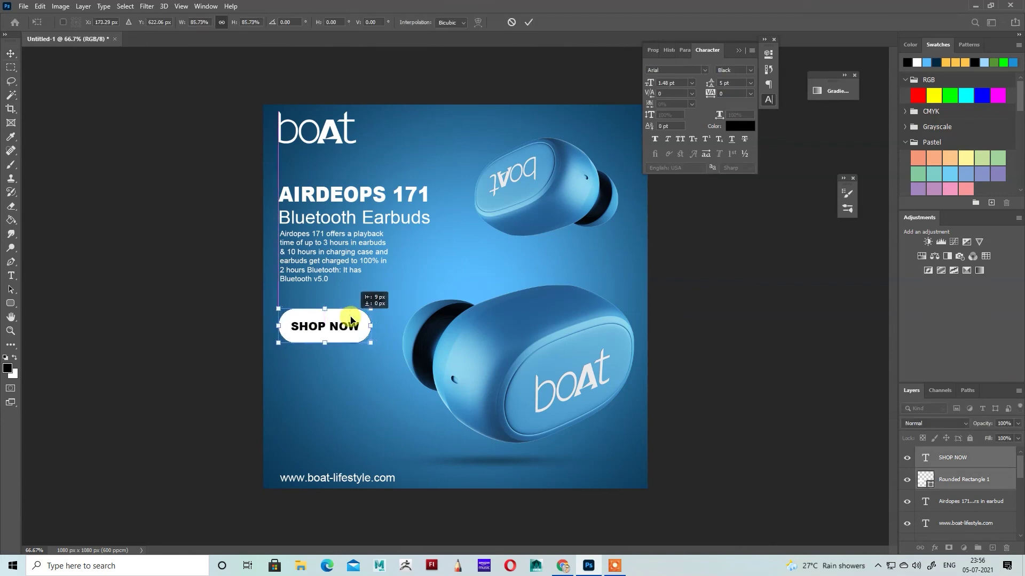
pyautogui.click(178, 315)
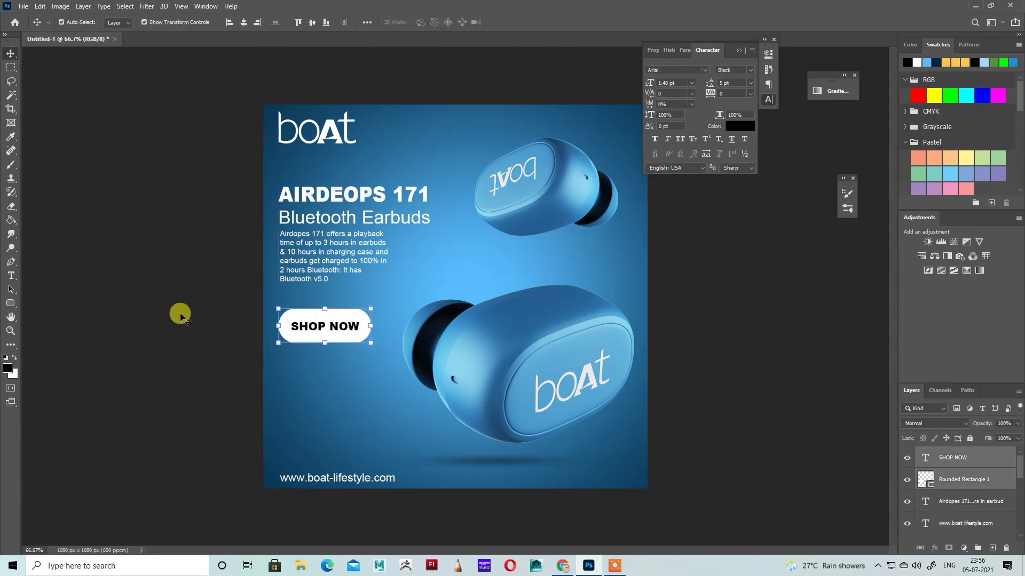
pyautogui.click(181, 317)
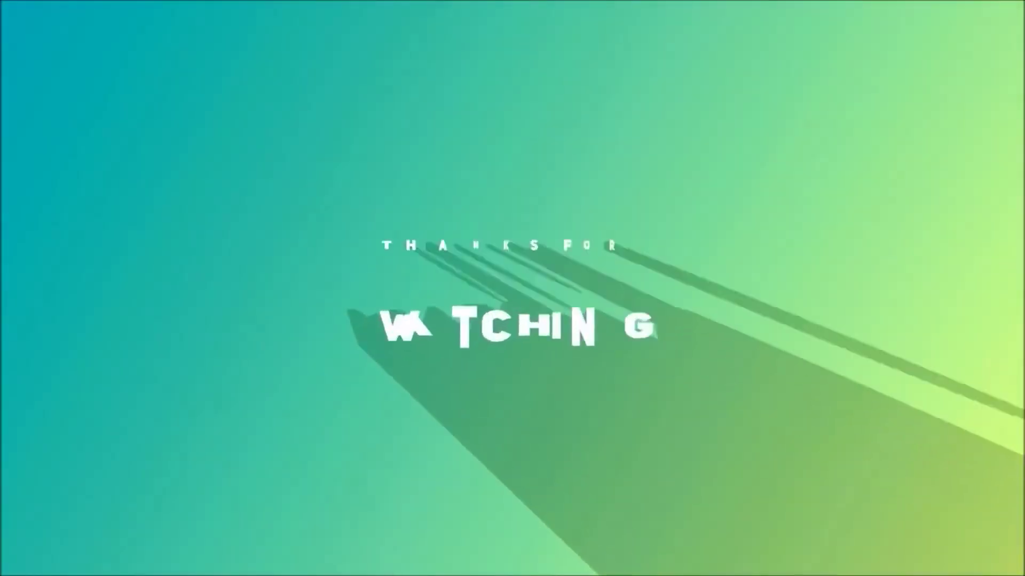